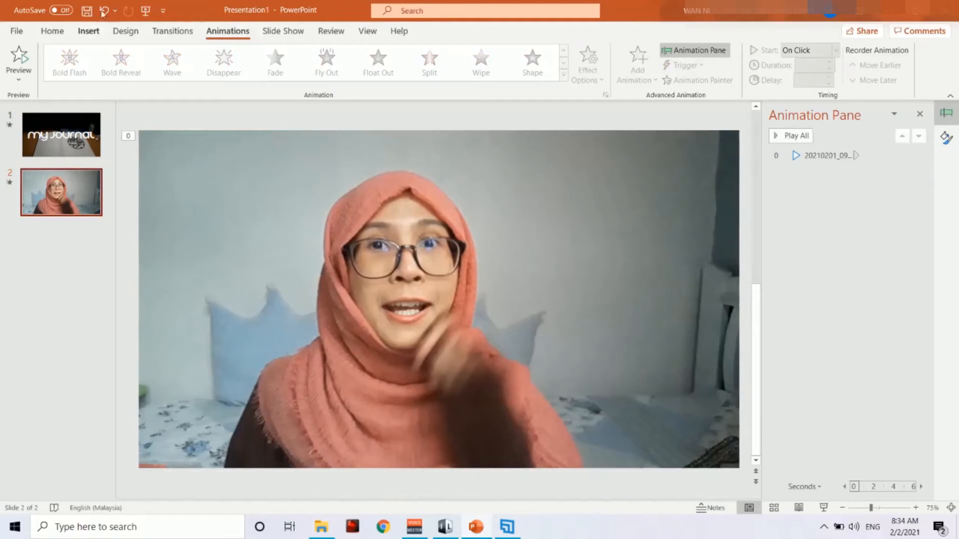
Step: Draw a rounded rectangle about 30.88 cm wide and 16.31 cm high over the video on slide 2
{"action": "left_click", "coordinate": [88, 31]}
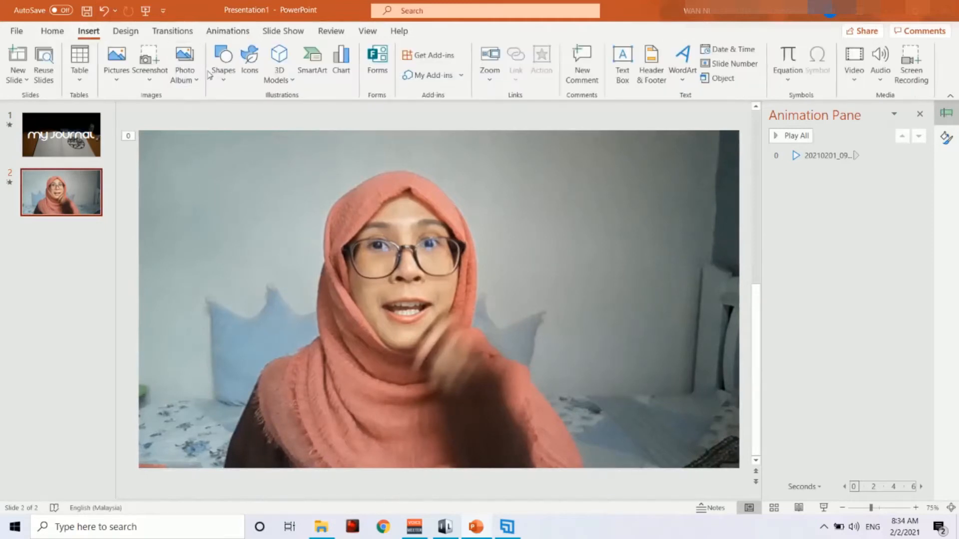
{"action": "left_click", "coordinate": [223, 64]}
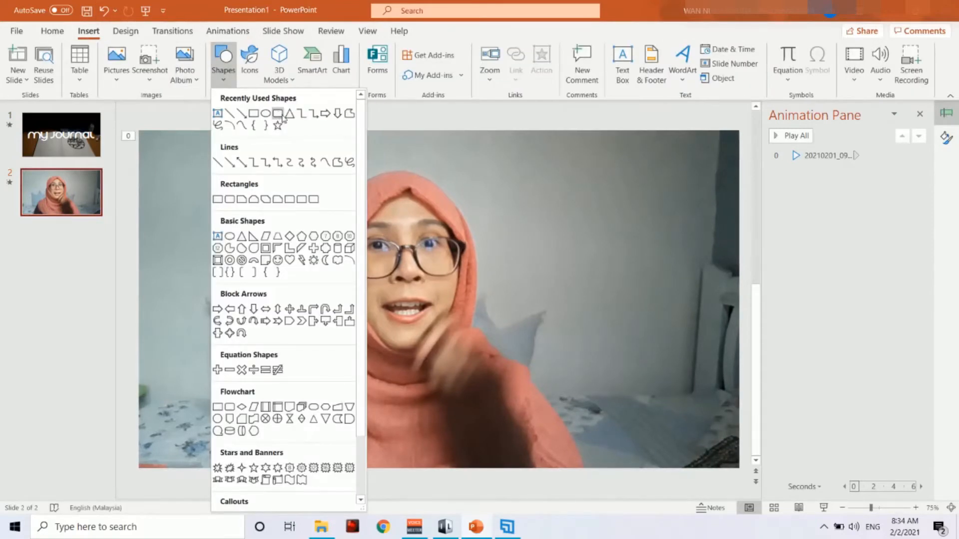
{"action": "left_click", "coordinate": [277, 113]}
{"action": "left_click_drag", "start_coordinate": [167, 155], "coordinate": [714, 444]}
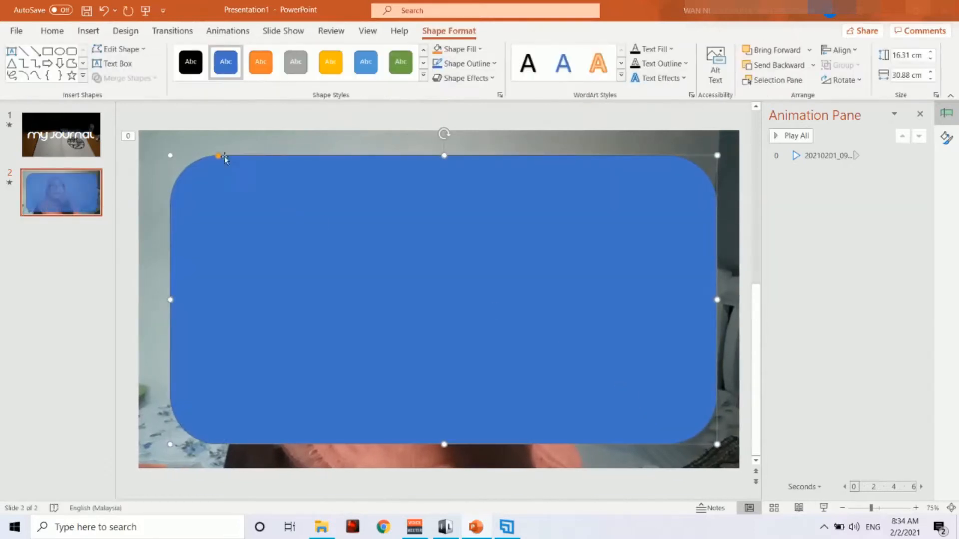
Step: Remove the rounded rectangle's fill and set its outline color to white
{"action": "left_click", "coordinate": [459, 48]}
{"action": "left_click", "coordinate": [469, 186]}
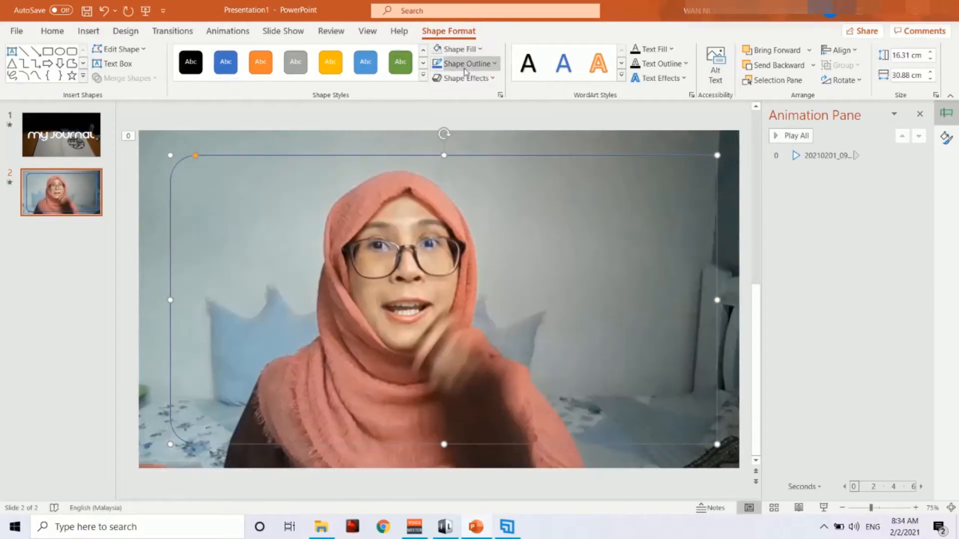
{"action": "left_click", "coordinate": [462, 64]}
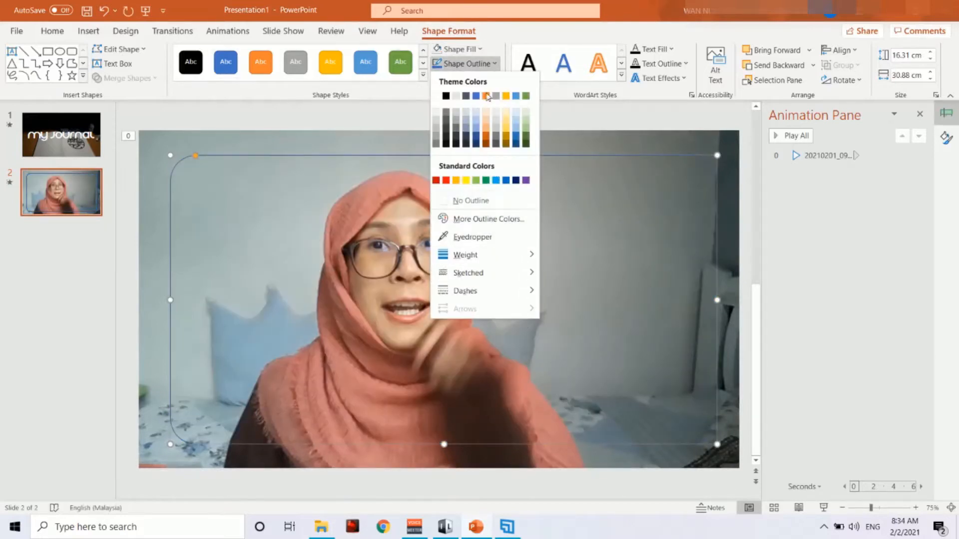
{"action": "left_click", "coordinate": [436, 96]}
Step: Give the rectangle's outline a gently wavy sketched style and a weight of 4½ pt
{"action": "left_click", "coordinate": [461, 64]}
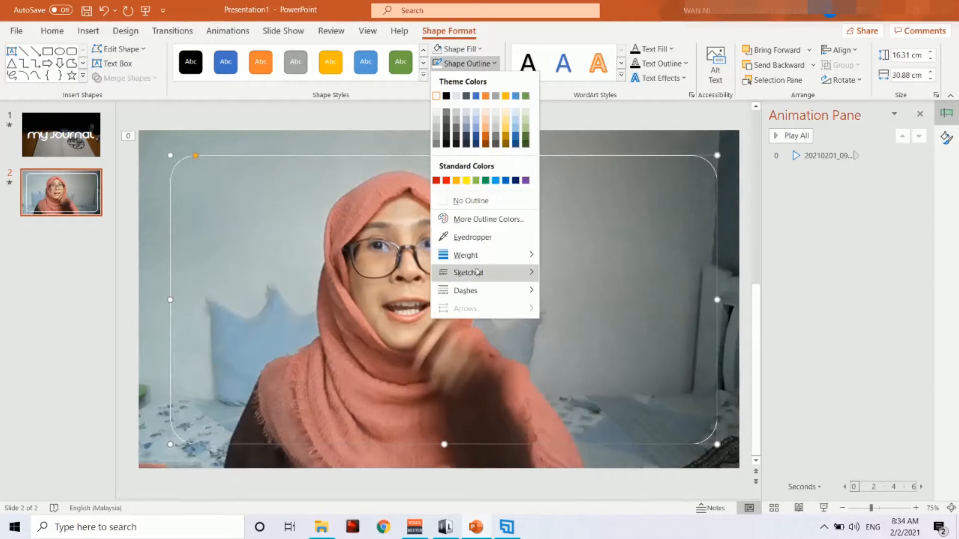
{"action": "mouse_move", "coordinate": [490, 272]}
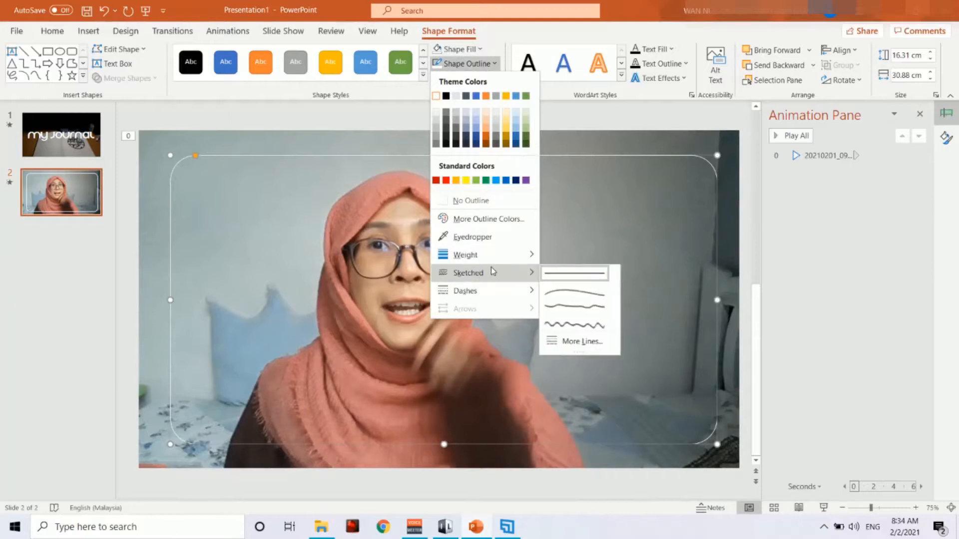
{"action": "left_click", "coordinate": [590, 308]}
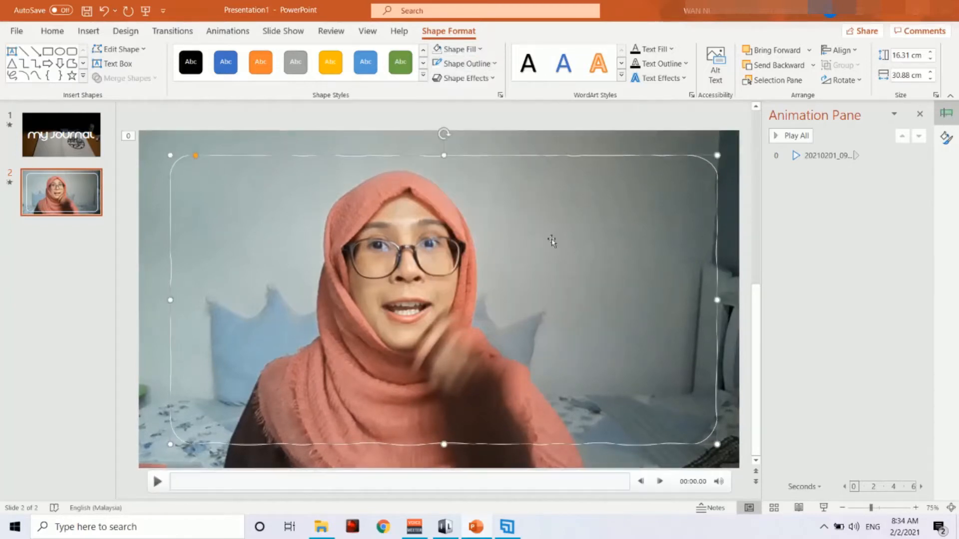
{"action": "left_click", "coordinate": [464, 63]}
{"action": "mouse_move", "coordinate": [479, 291]}
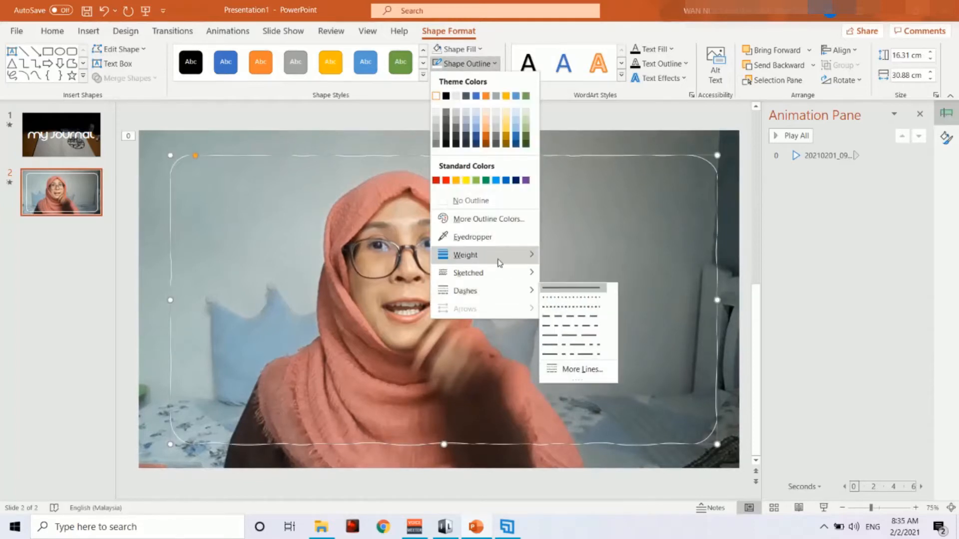
{"action": "mouse_move", "coordinate": [500, 257]}
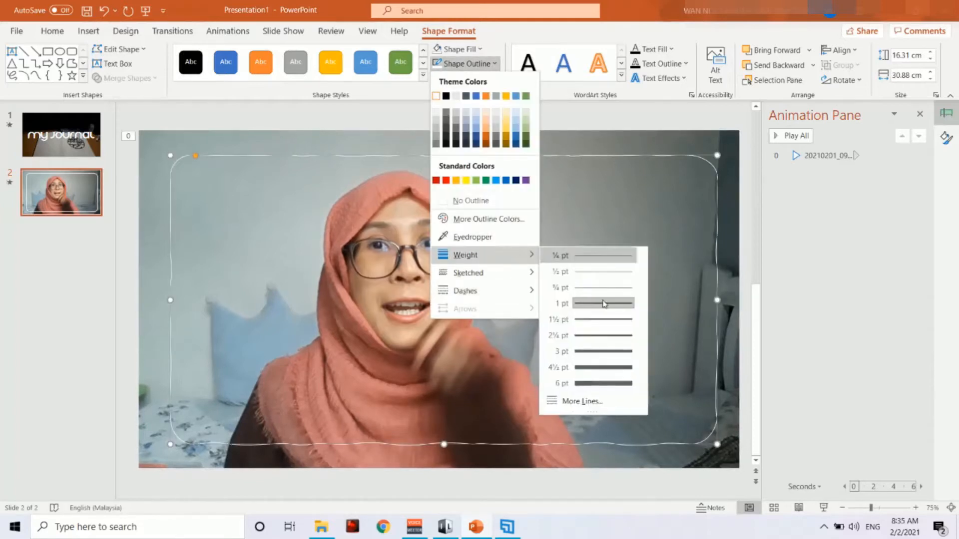
{"action": "left_click", "coordinate": [622, 367]}
Step: Add a centered outer shadow to the frame with 27% transparency and 37 pt blur
{"action": "left_click", "coordinate": [945, 139]}
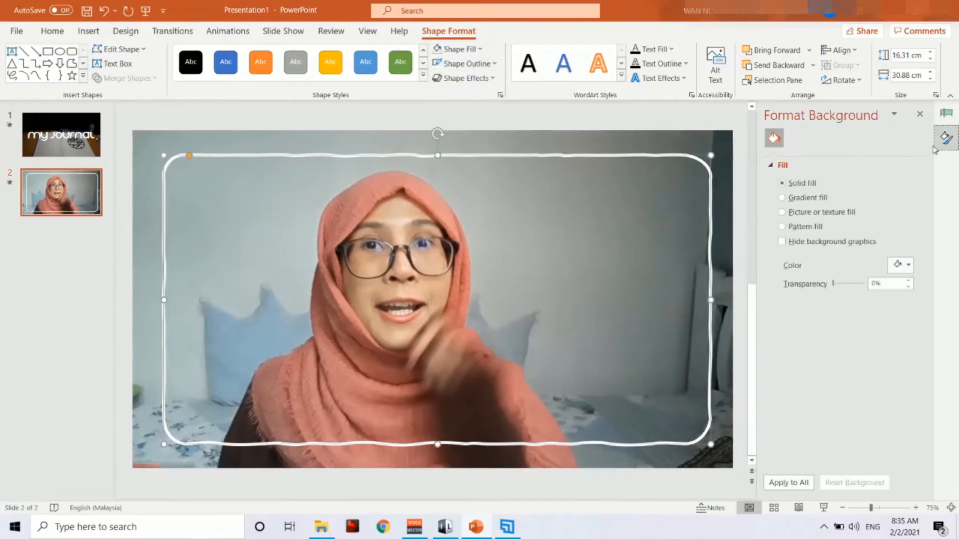
{"action": "left_click", "coordinate": [798, 157]}
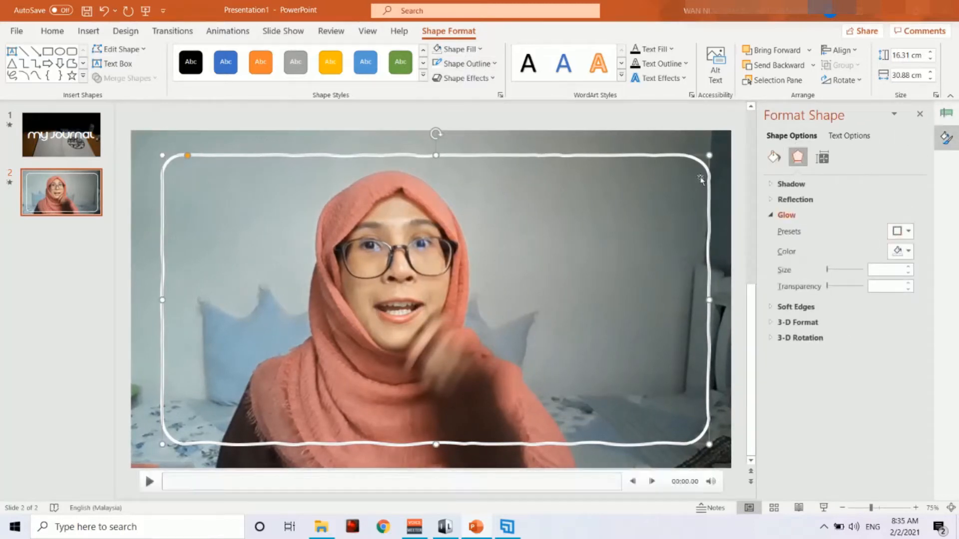
{"action": "left_click", "coordinate": [774, 214]}
{"action": "left_click", "coordinate": [774, 184]}
{"action": "left_click", "coordinate": [902, 200]}
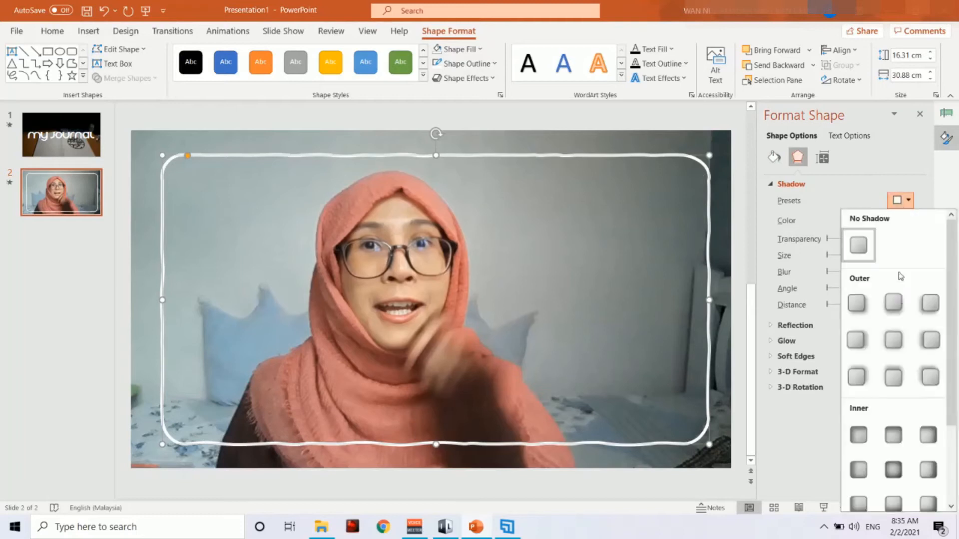
{"action": "left_click", "coordinate": [893, 341]}
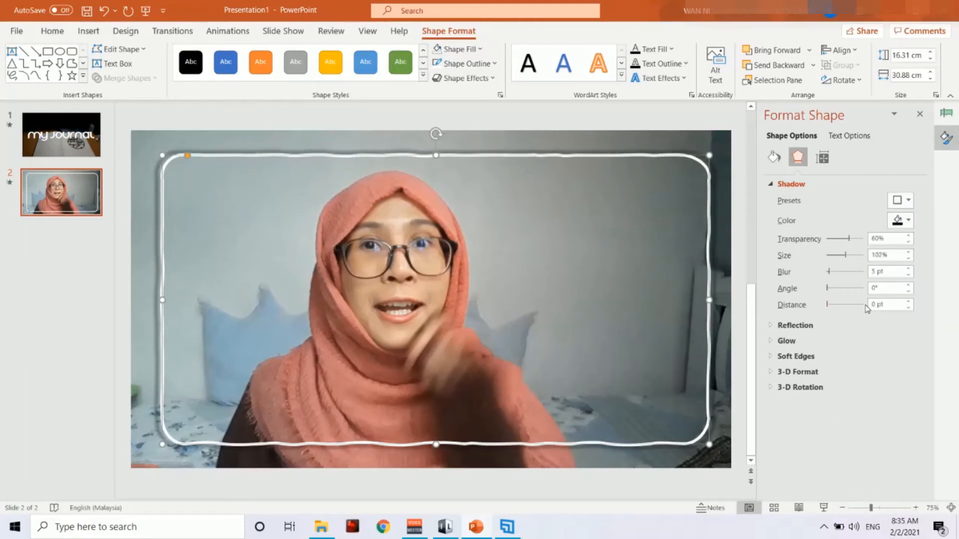
{"action": "left_click_drag", "start_coordinate": [849, 239], "coordinate": [861, 239]}
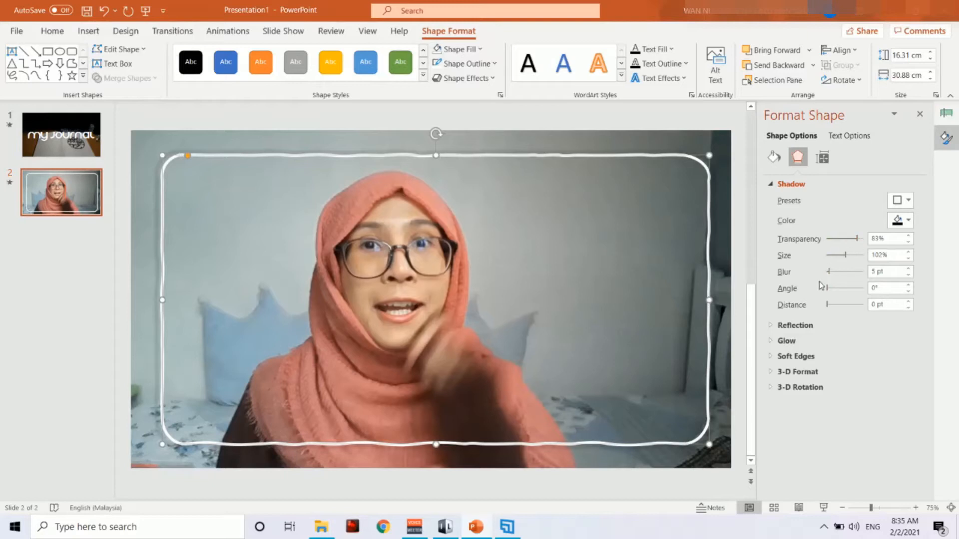
{"action": "left_click_drag", "start_coordinate": [828, 272], "coordinate": [837, 274]}
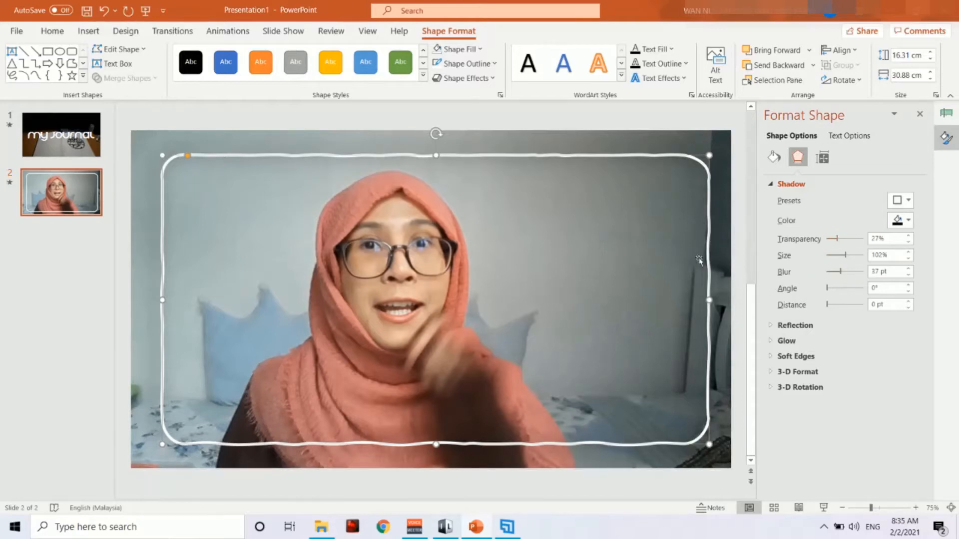
Step: Change the frame's sketched outline to the most wavy line style and deselect the shape
{"action": "left_click", "coordinate": [468, 63]}
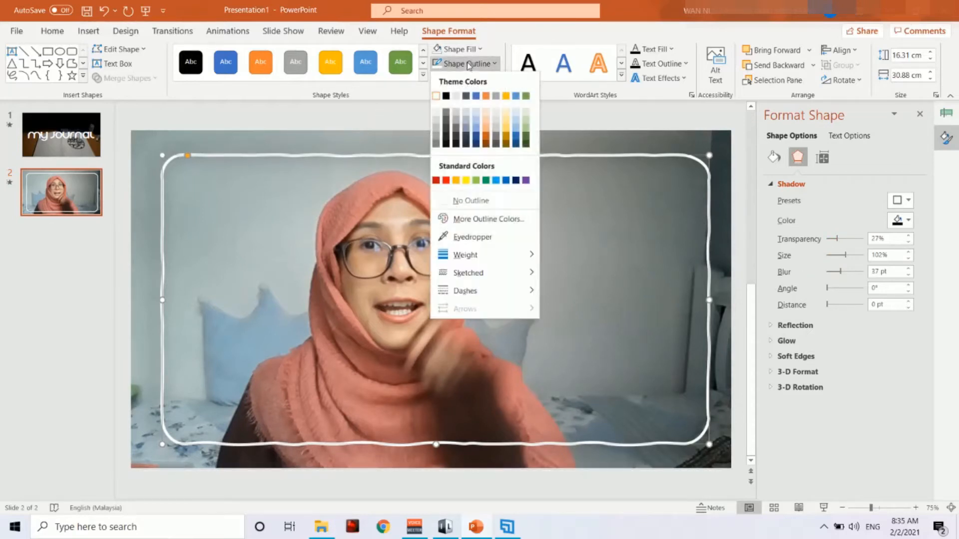
{"action": "mouse_move", "coordinate": [525, 274]}
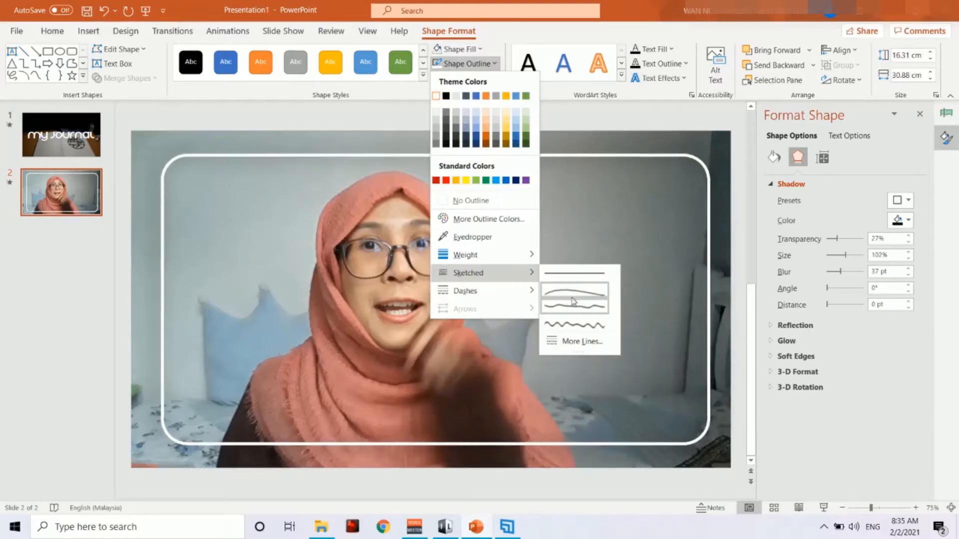
{"action": "left_click", "coordinate": [576, 332]}
{"action": "left_click", "coordinate": [401, 107]}
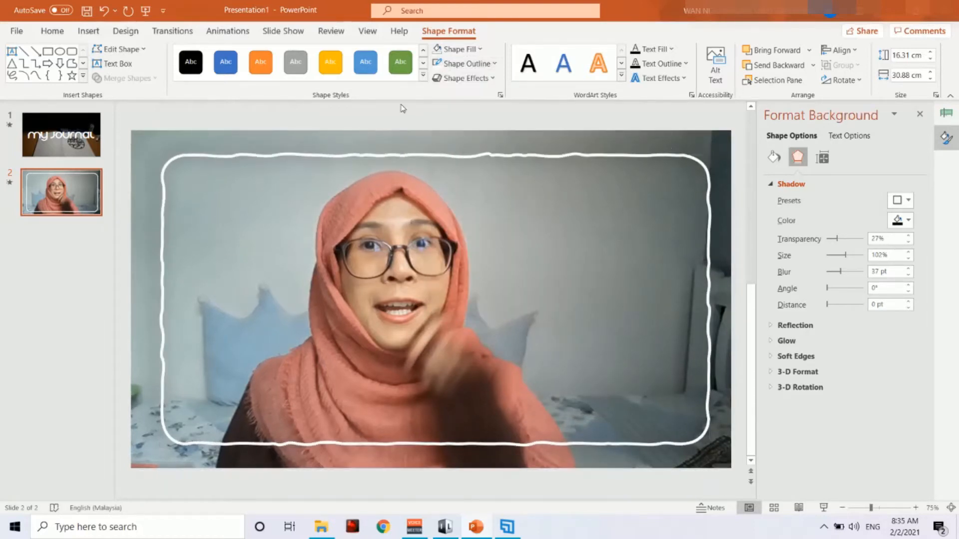
Step: Apply the Split entrance animation to the white frame on slide 2
{"action": "left_click", "coordinate": [947, 114]}
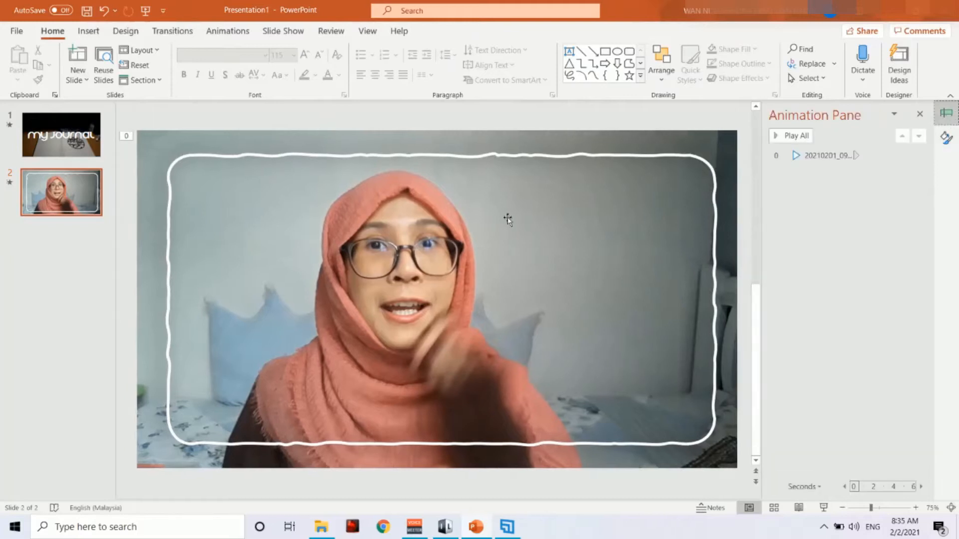
{"action": "left_click", "coordinate": [526, 156]}
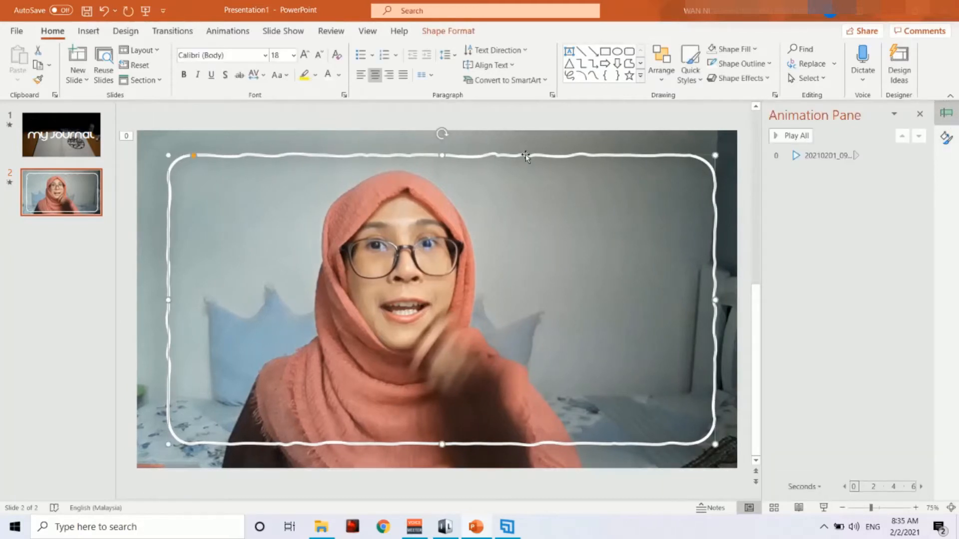
{"action": "left_click", "coordinate": [460, 33]}
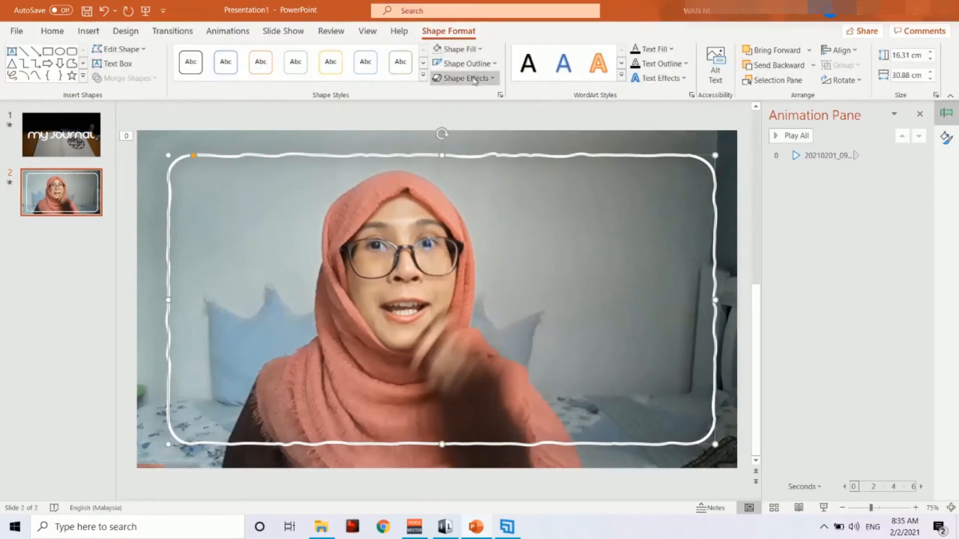
{"action": "left_click", "coordinate": [216, 34]}
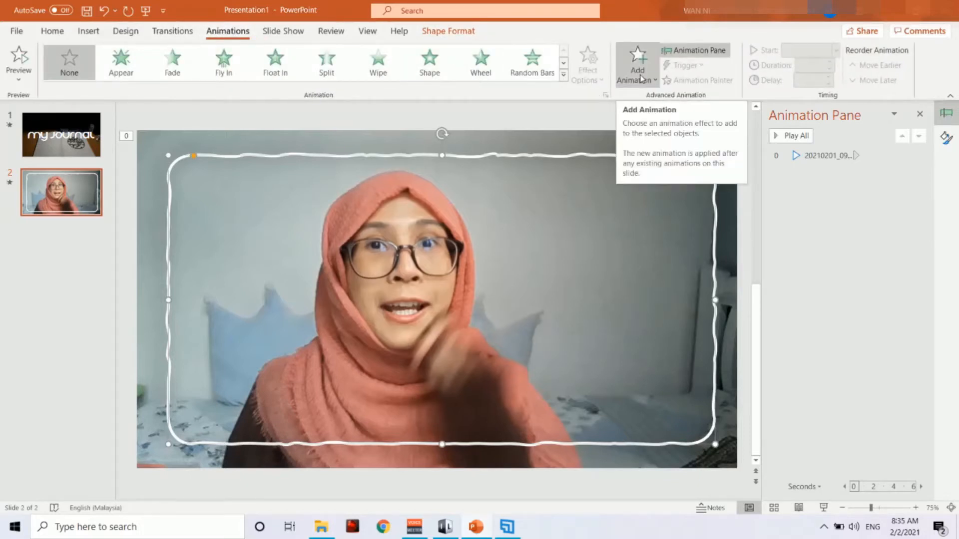
{"action": "left_click", "coordinate": [327, 63]}
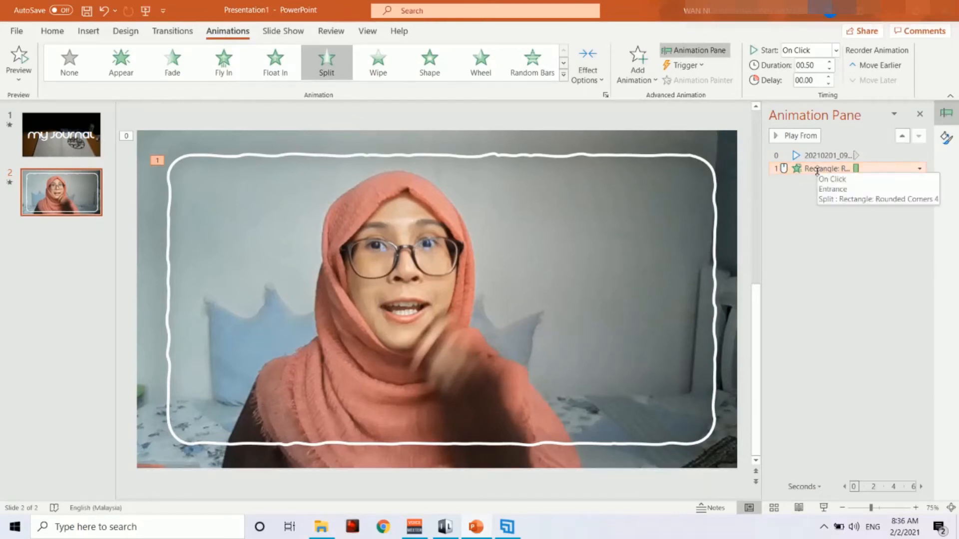
Step: Copy the animated "my journal" title from slide 1 onto slide 2
{"action": "left_click", "coordinate": [43, 139]}
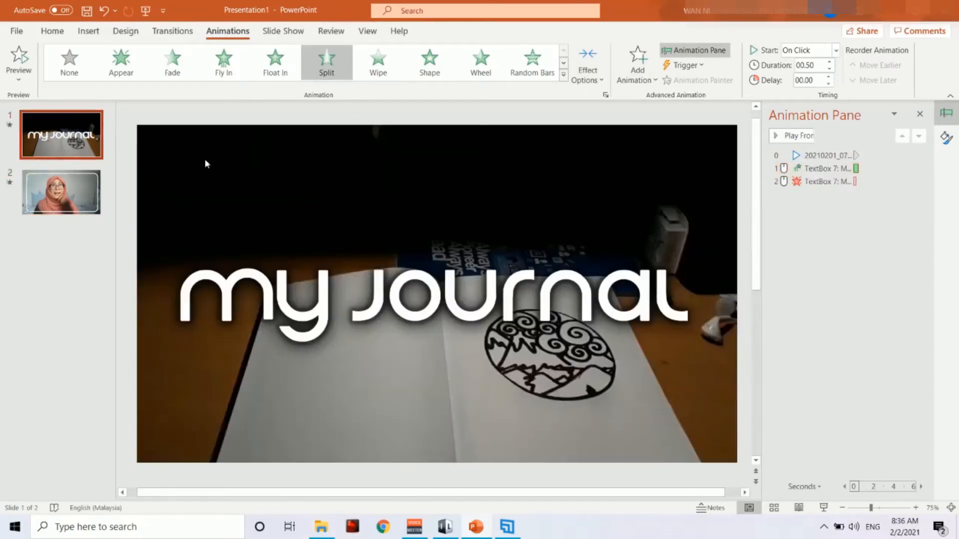
{"action": "left_click", "coordinate": [502, 294]}
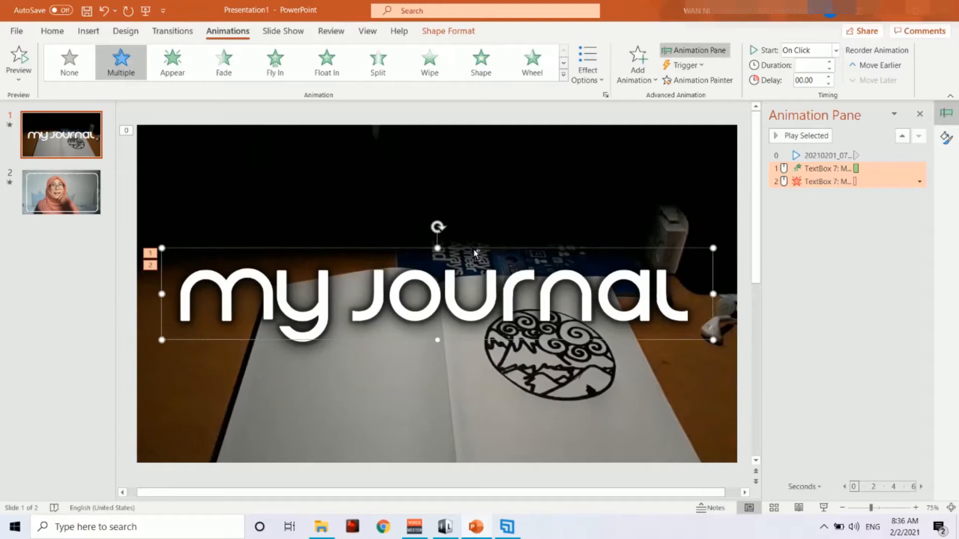
{"action": "left_click", "coordinate": [88, 203]}
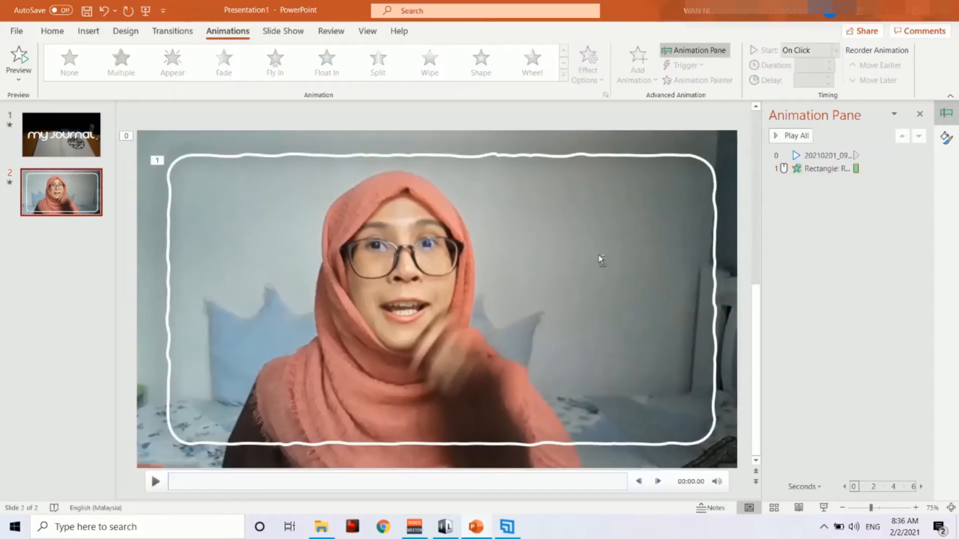
{"action": "key", "text": "ctrl+v"}
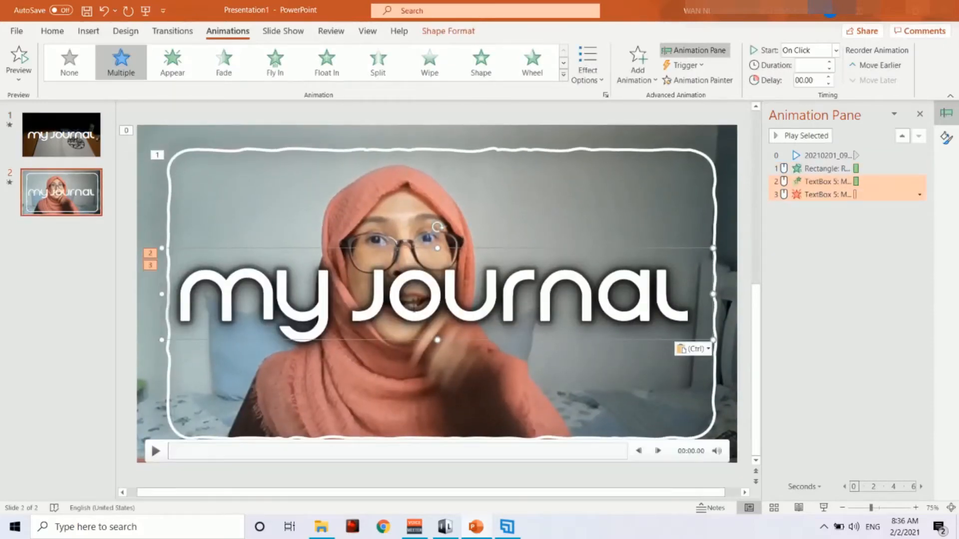
Step: Replace the pasted title's text with "donurinx", "powerpoint" and "video editing tutorial" on separate lines, extending the text box downward
{"action": "triple_click", "coordinate": [414, 311]}
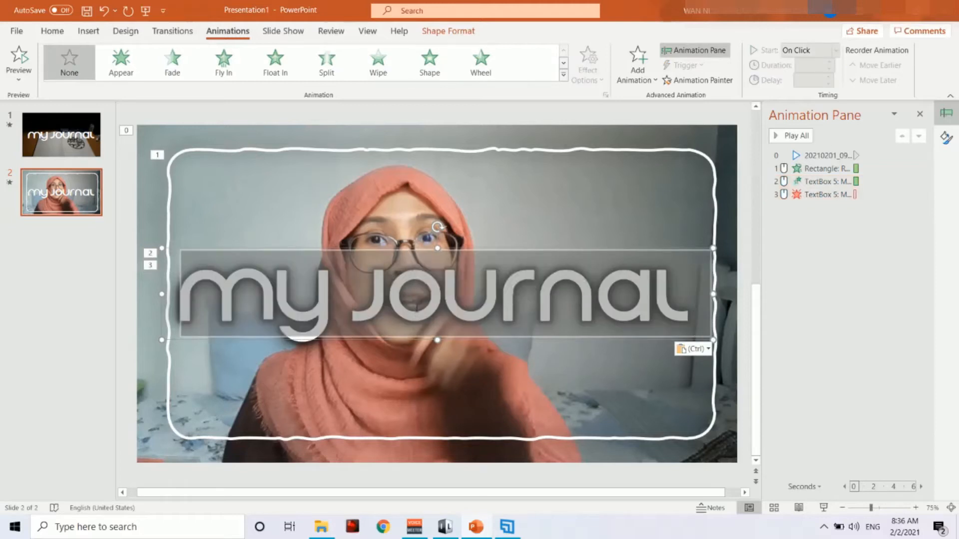
{"action": "type", "text": "donurinx"}
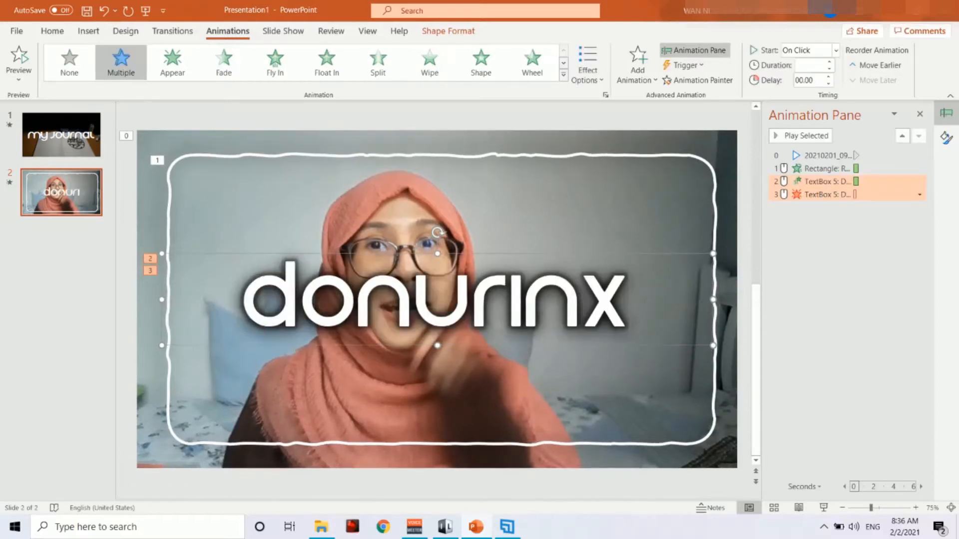
{"action": "left_click_drag", "start_coordinate": [437, 345], "coordinate": [437, 433]}
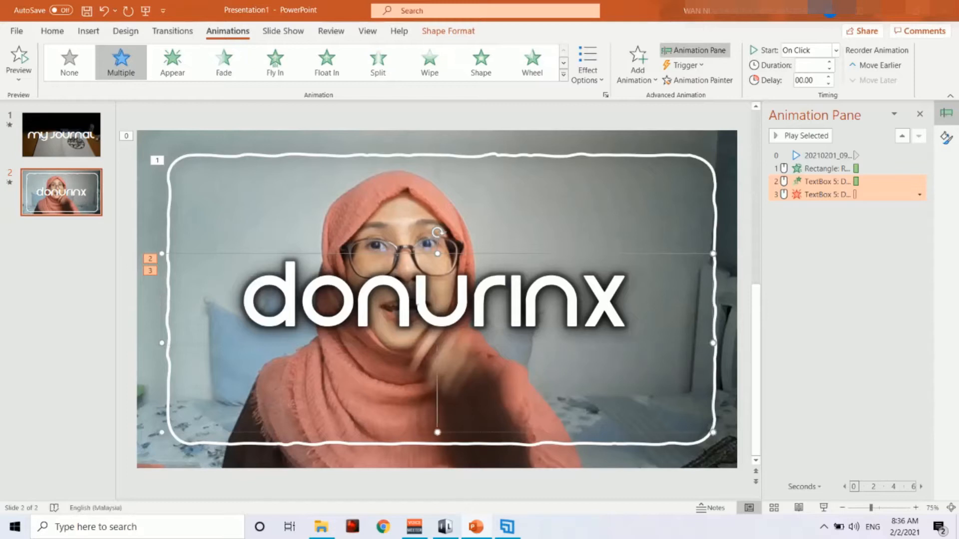
{"action": "key", "text": "Return"}
{"action": "type", "text": "powerpoint"}
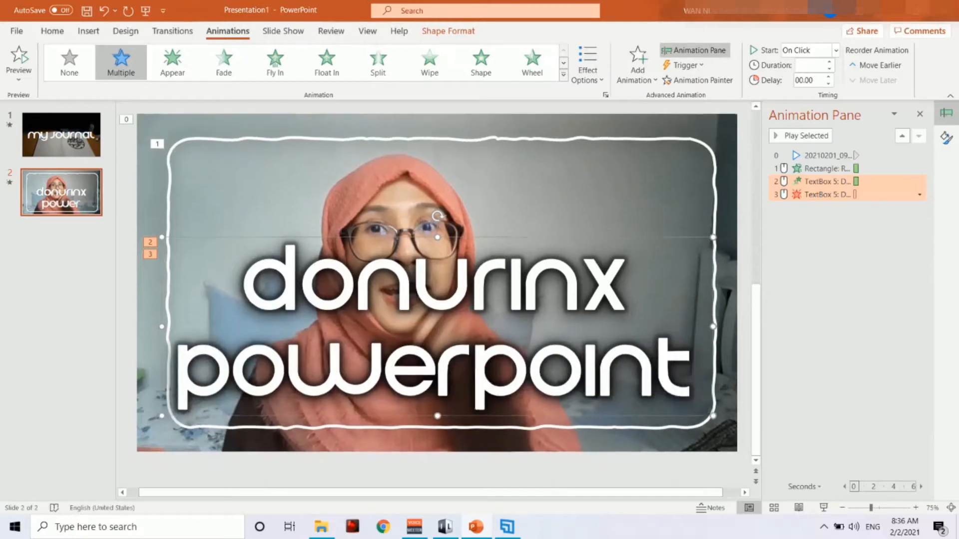
{"action": "key", "text": "Return"}
{"action": "type", "text": "video editi"}
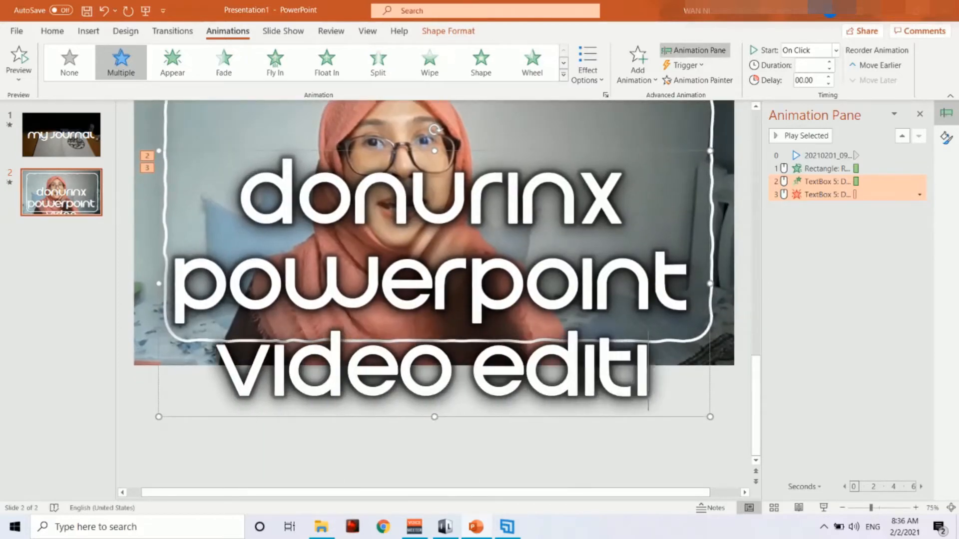
{"action": "type", "text": "ng tutorial"}
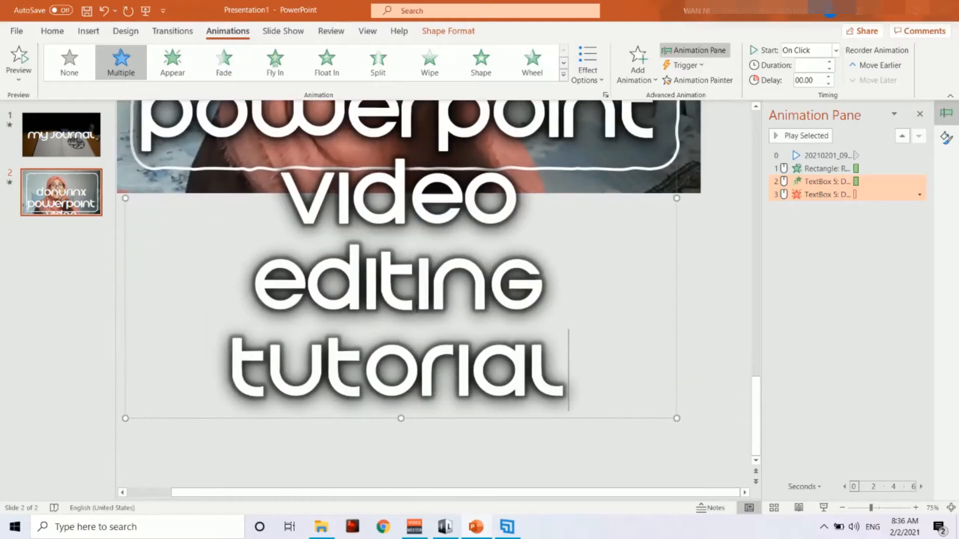
Step: Reduce the font size of the "powerpoint video editing tutorial" text below "donurinx" to 80
{"action": "key", "text": "ctrl+shift+Left"}
{"action": "key", "text": "ctrl+shift+Left"}
{"action": "key", "text": "ctrl+shift+Left"}
{"action": "key", "text": "ctrl+shift+Left"}
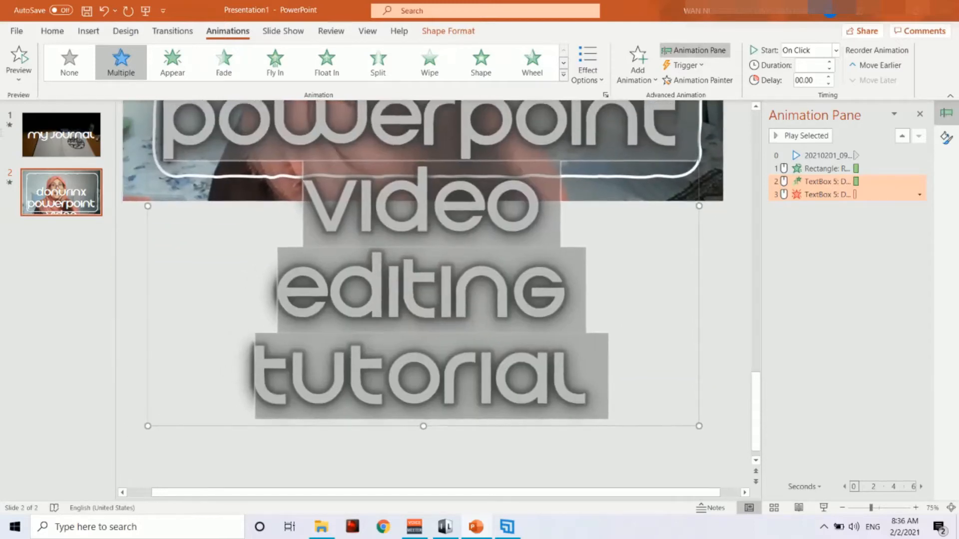
{"action": "key", "text": "ctrl+shift+Right"}
{"action": "key", "text": "ctrl+shift+Right"}
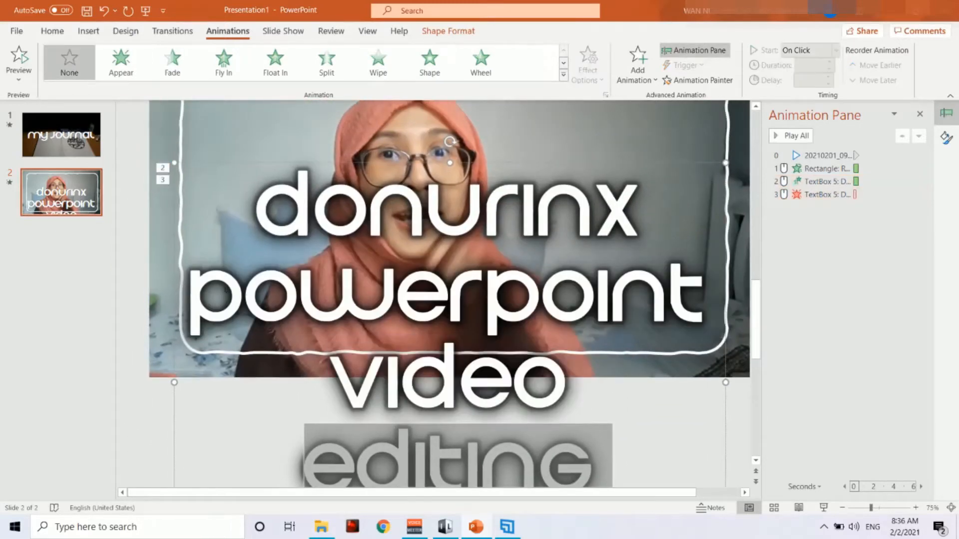
{"action": "scroll", "coordinate": [614, 235], "scroll_direction": "down", "scroll_amount": 3}
{"action": "left_click", "coordinate": [629, 367]}
{"action": "key", "text": "ctrl+a"}
{"action": "left_click_drag", "start_coordinate": [180, 90], "coordinate": [170, 192]}
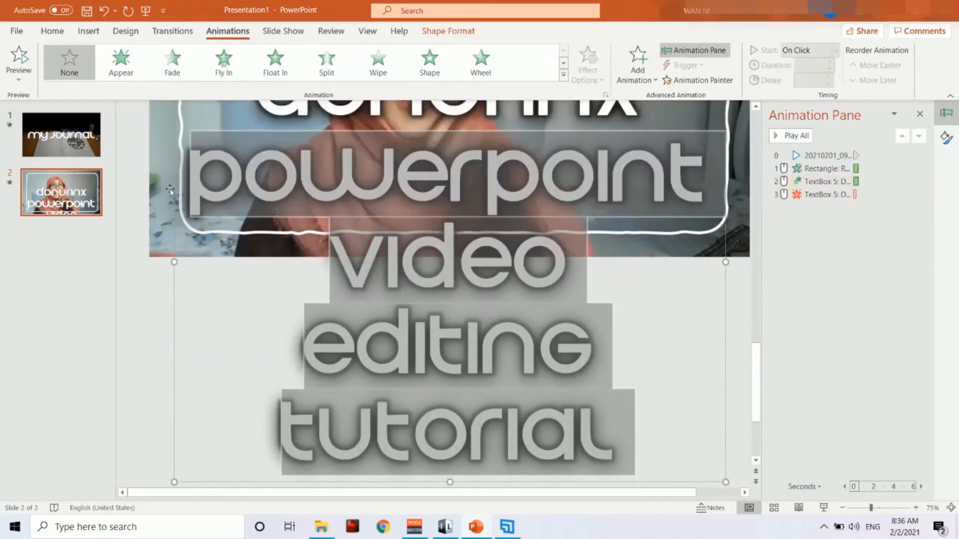
{"action": "left_click", "coordinate": [51, 31]}
{"action": "left_click", "coordinate": [320, 52]}
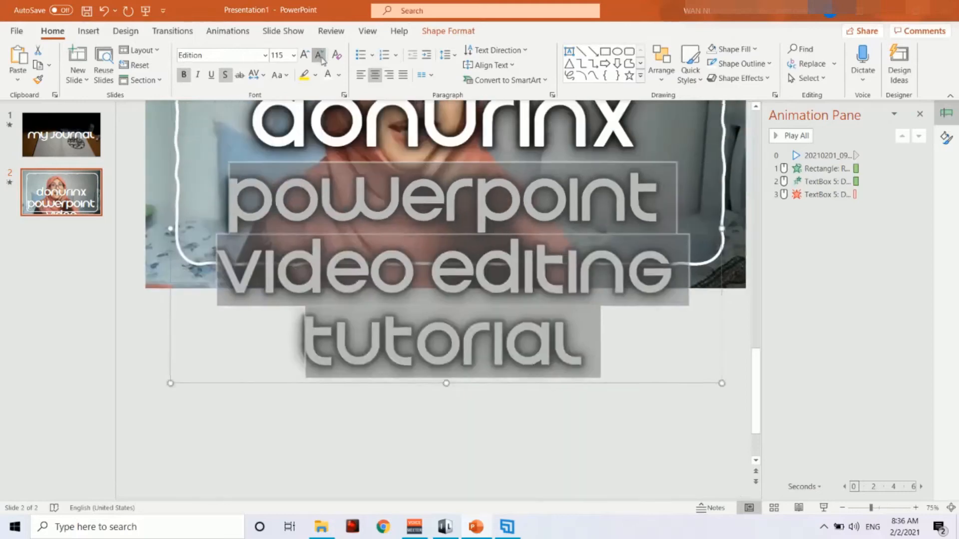
{"action": "left_click", "coordinate": [321, 51]}
{"action": "left_click", "coordinate": [320, 51]}
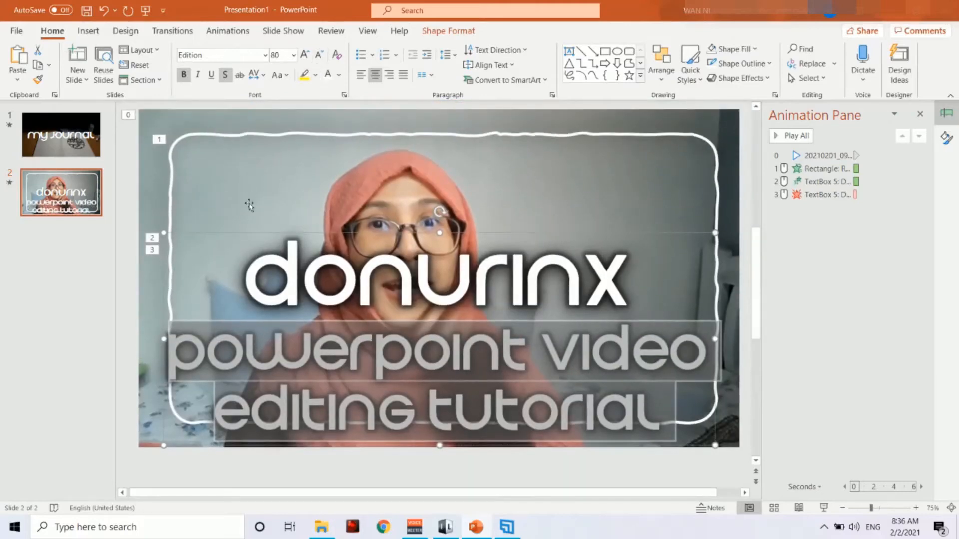
{"action": "left_click", "coordinate": [248, 232]}
{"action": "left_click", "coordinate": [448, 31]}
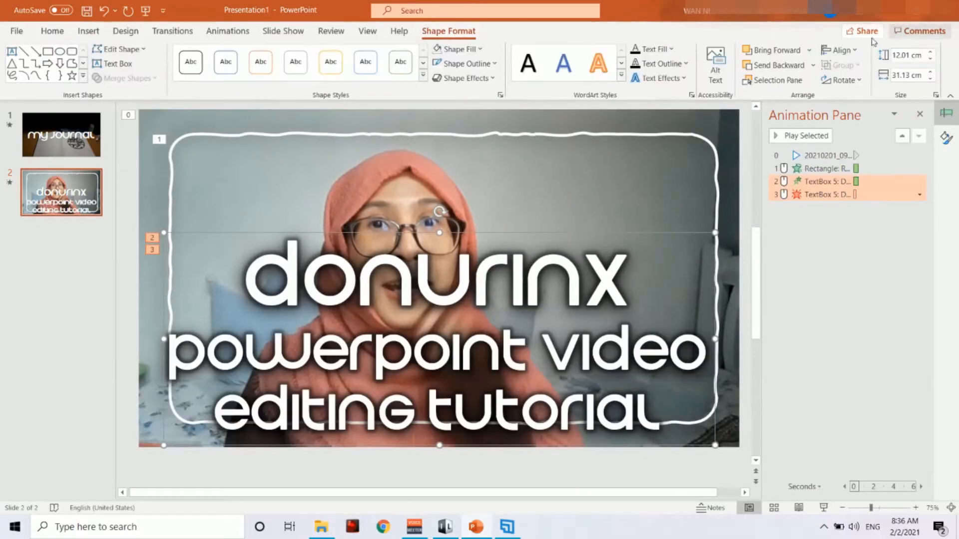
{"action": "left_click", "coordinate": [843, 49]}
{"action": "left_click", "coordinate": [843, 50]}
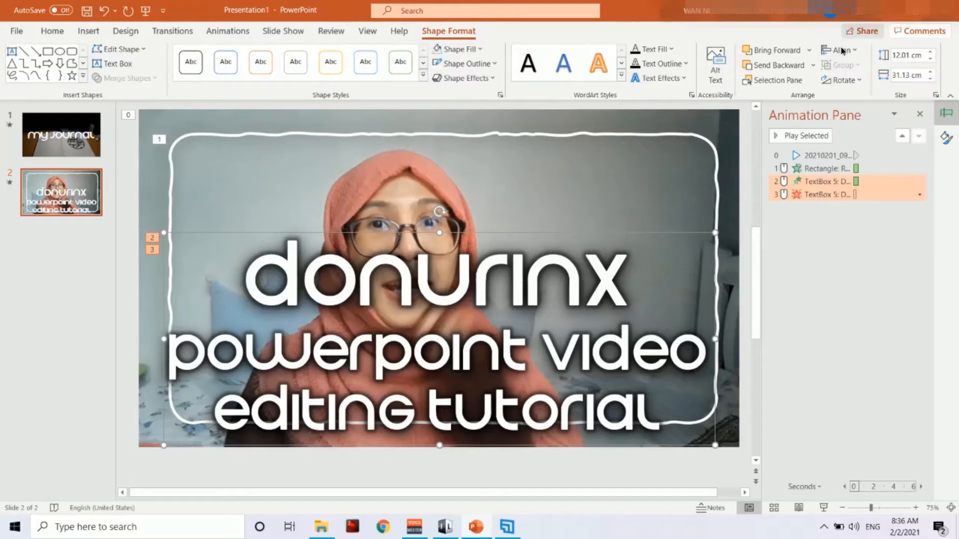
{"action": "left_click", "coordinate": [862, 31]}
{"action": "key", "text": "Escape"}
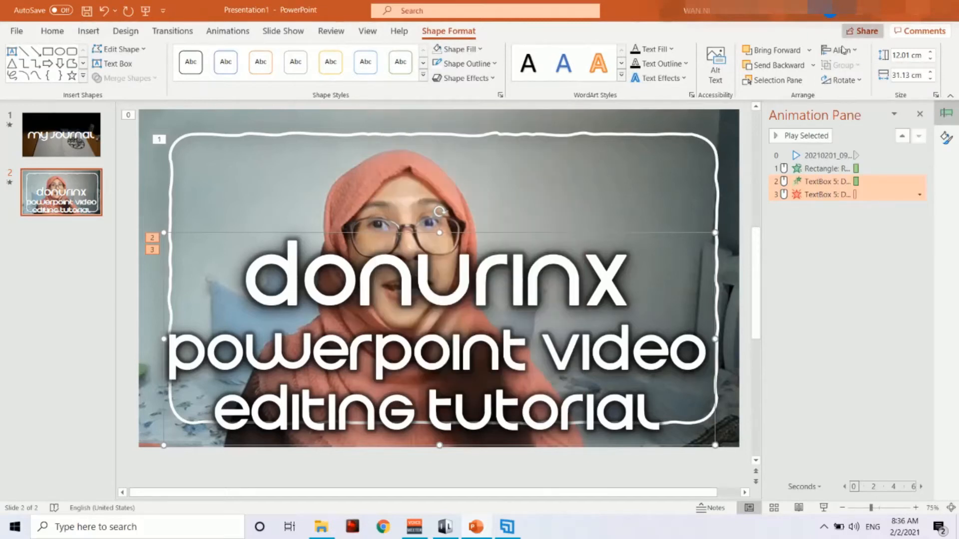
{"action": "key", "text": "Escape"}
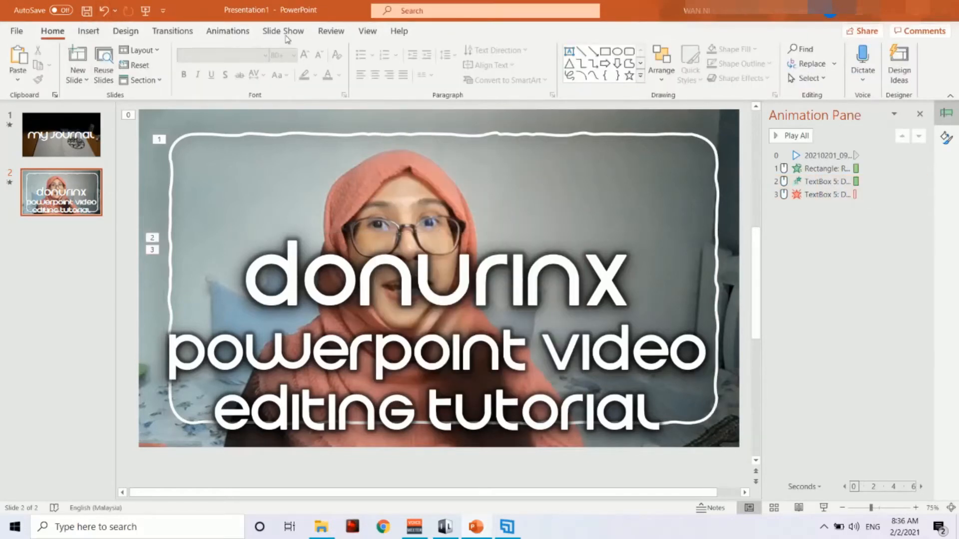
Step: Align the title text box to the vertical middle of slide 2
{"action": "left_click", "coordinate": [287, 218]}
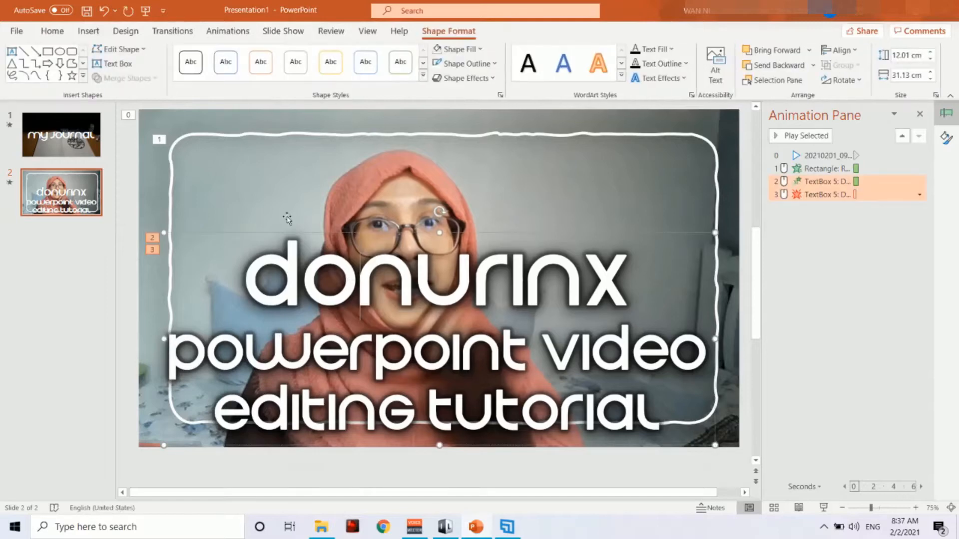
{"action": "left_click", "coordinate": [227, 31]}
{"action": "left_click", "coordinate": [53, 31]}
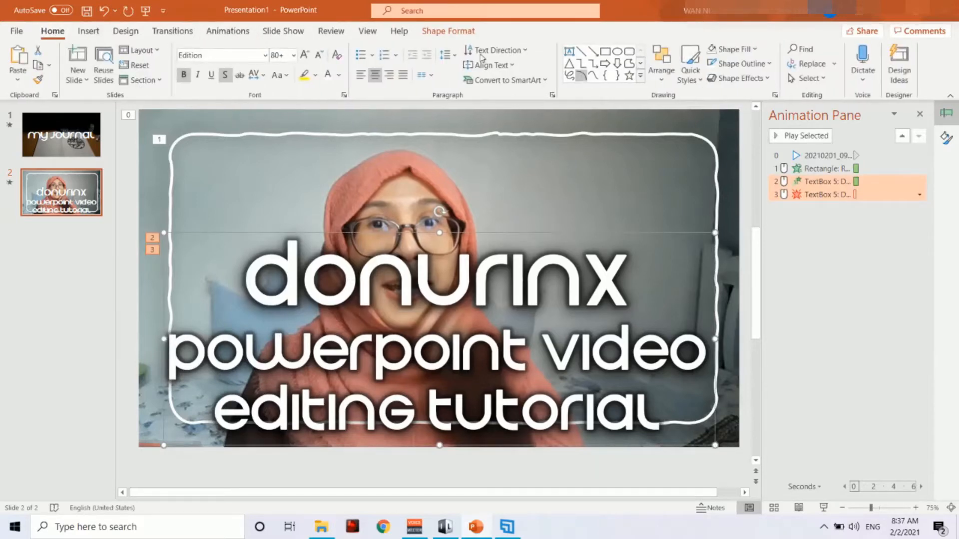
{"action": "left_click", "coordinate": [444, 32]}
{"action": "left_click", "coordinate": [839, 50]}
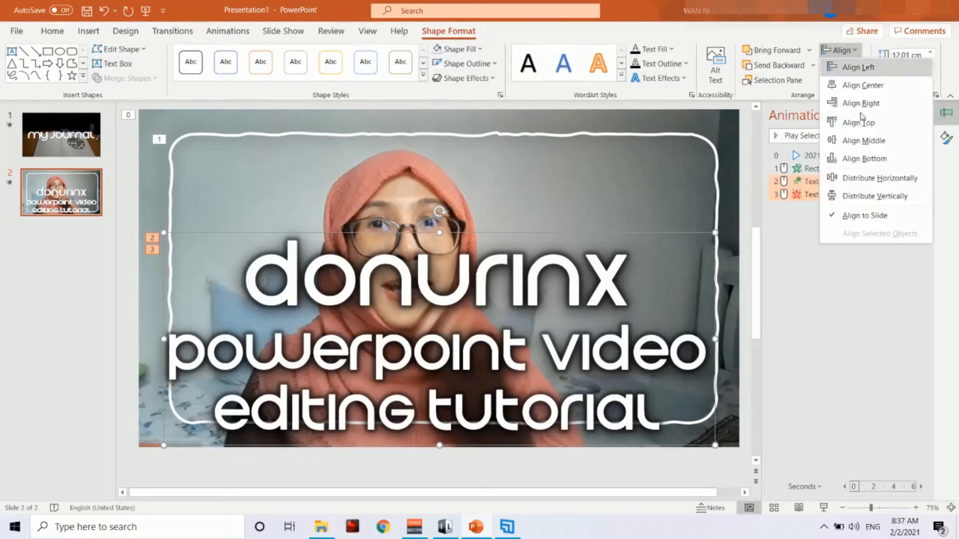
{"action": "left_click", "coordinate": [879, 150]}
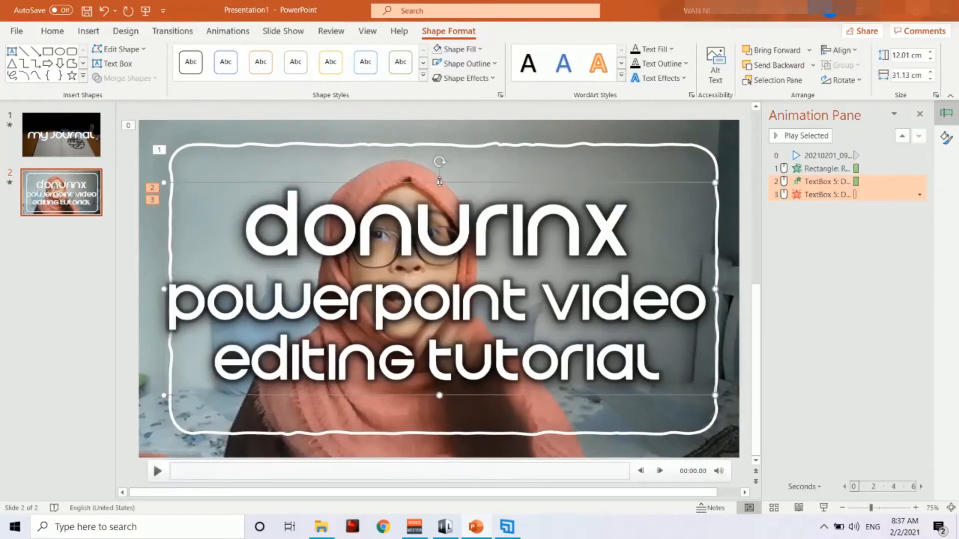
Step: Center the title text box horizontally on slide 2
{"action": "left_click", "coordinate": [39, 30]}
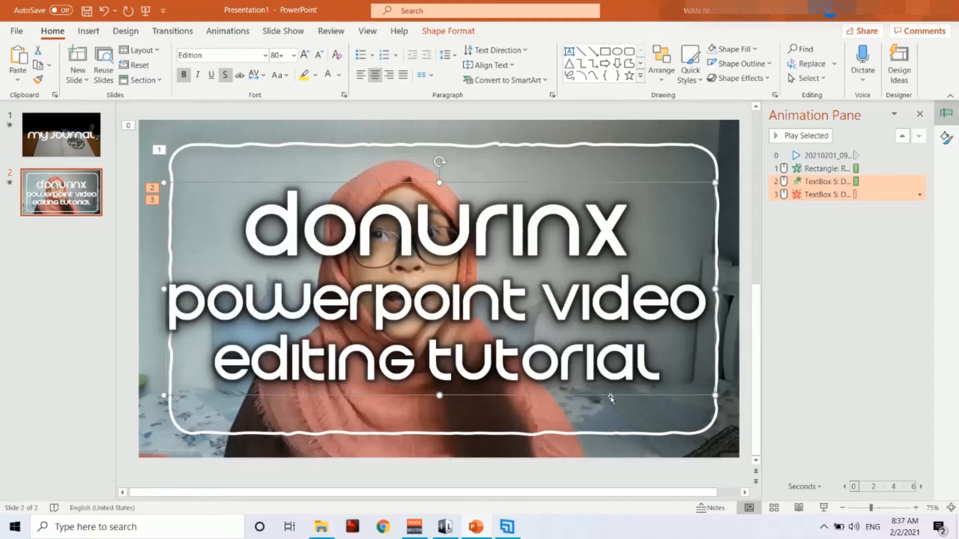
{"action": "left_click_drag", "start_coordinate": [610, 396], "coordinate": [617, 394]}
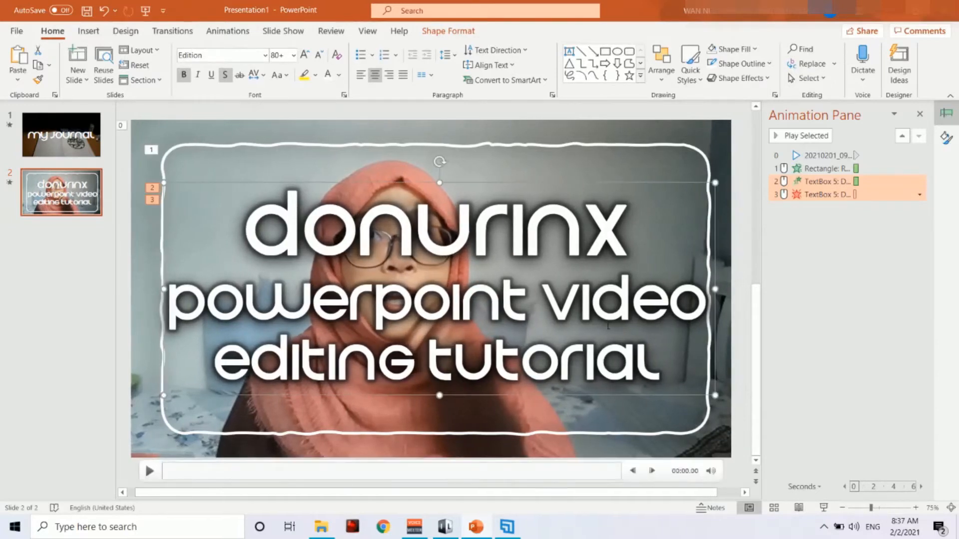
{"action": "left_click", "coordinate": [448, 31]}
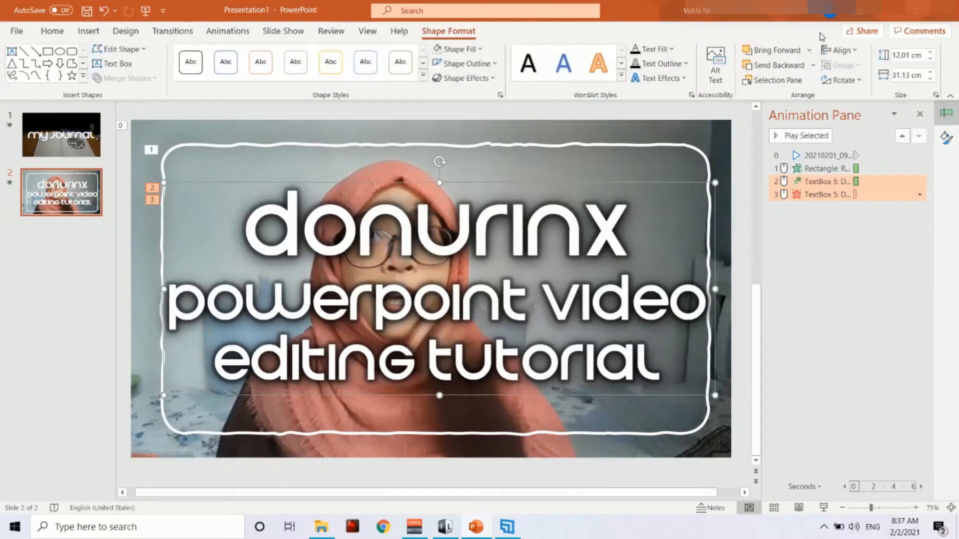
{"action": "left_click", "coordinate": [841, 50]}
{"action": "left_click", "coordinate": [849, 104]}
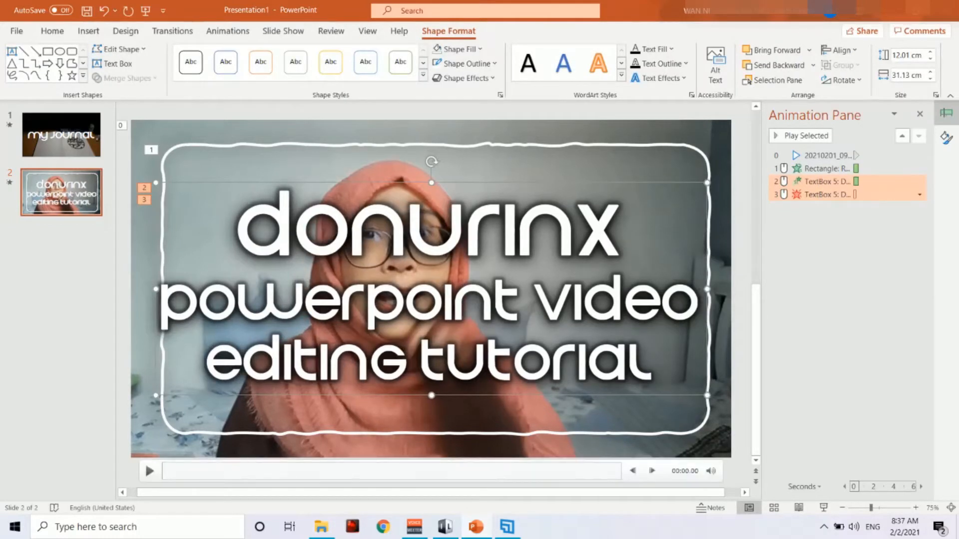
Step: Replace the space between "video" and "editing" with a line break, and deselect the title text box
{"action": "key", "text": "Delete"}
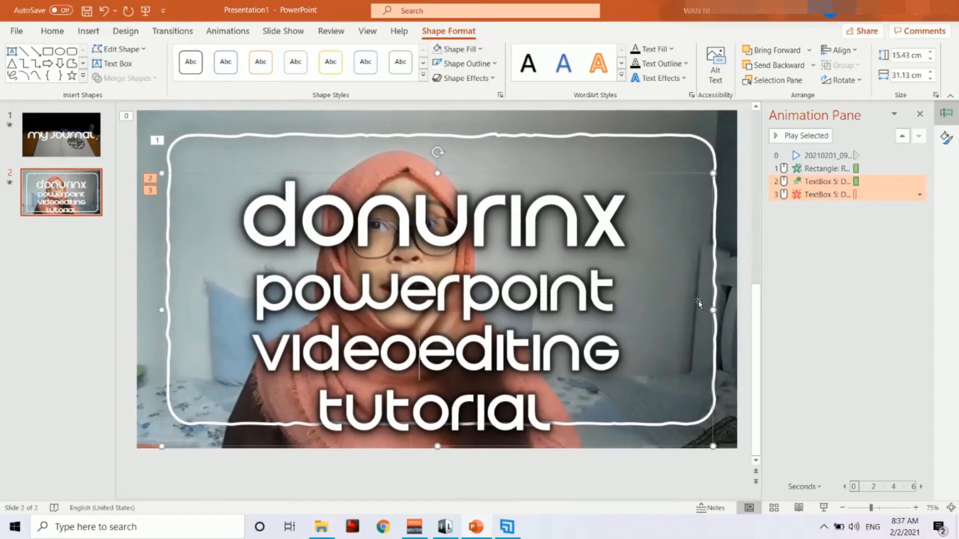
{"action": "key", "text": "Return"}
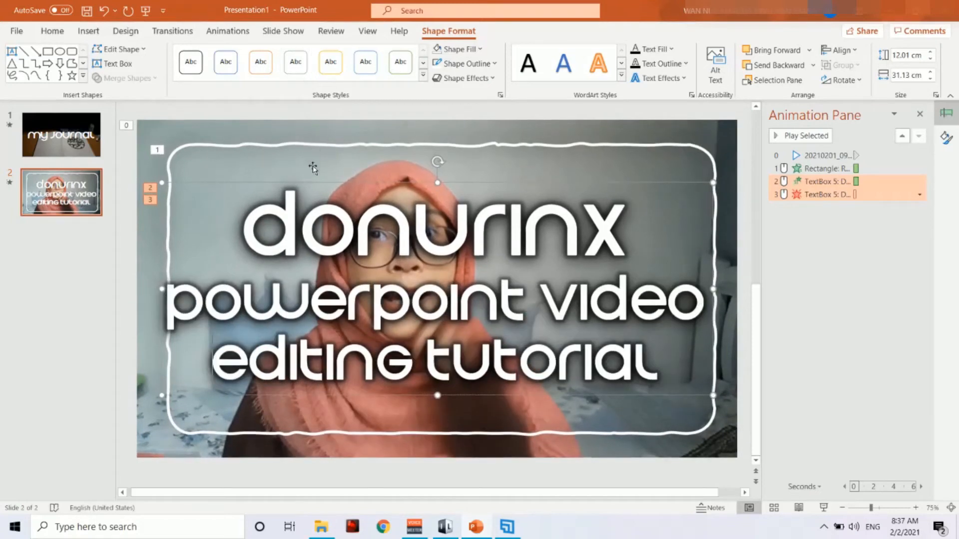
{"action": "left_click", "coordinate": [341, 118]}
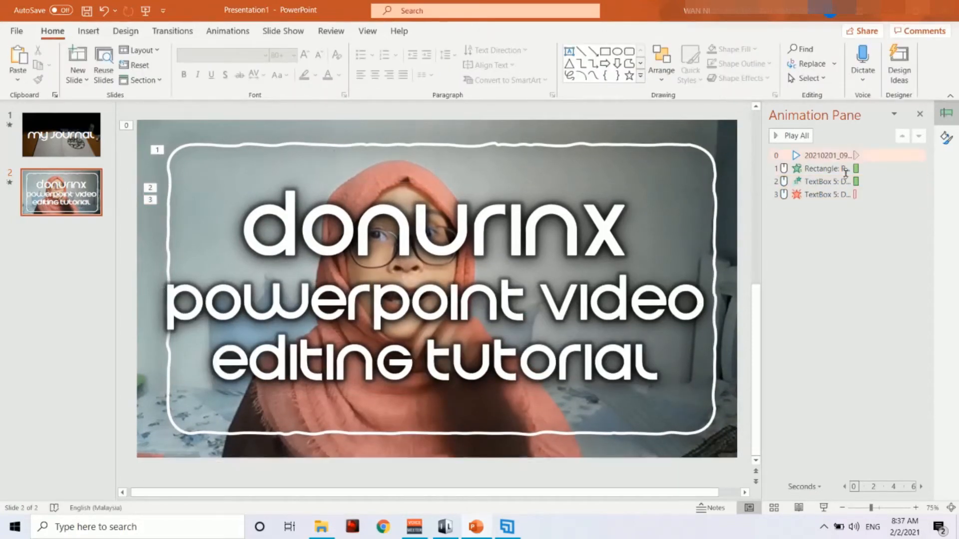
{"action": "left_click", "coordinate": [654, 149]}
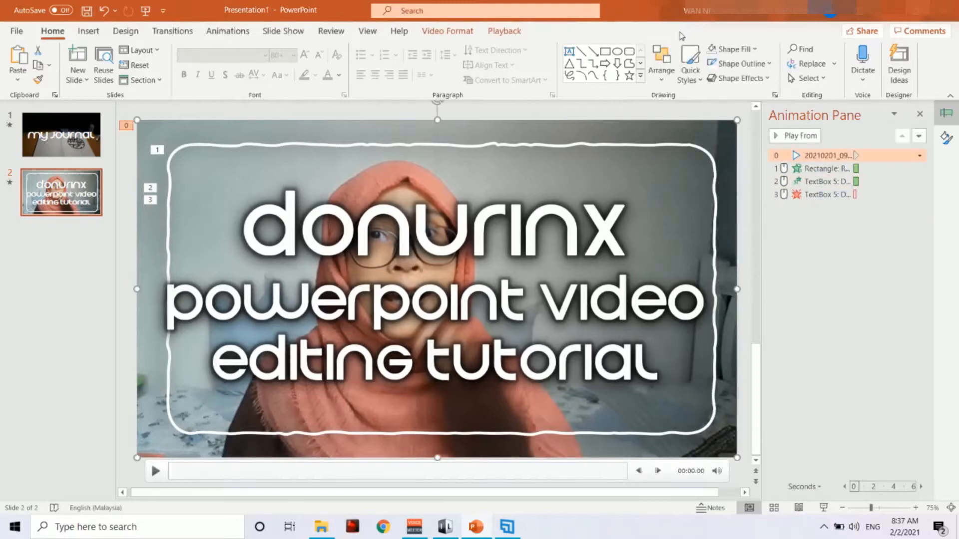
{"action": "left_click", "coordinate": [228, 31]}
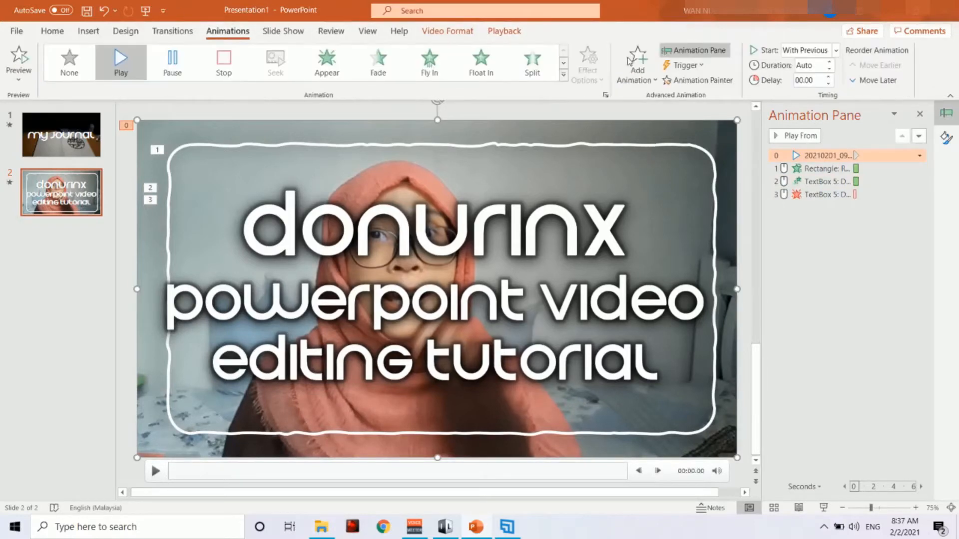
{"action": "left_click", "coordinate": [636, 65]}
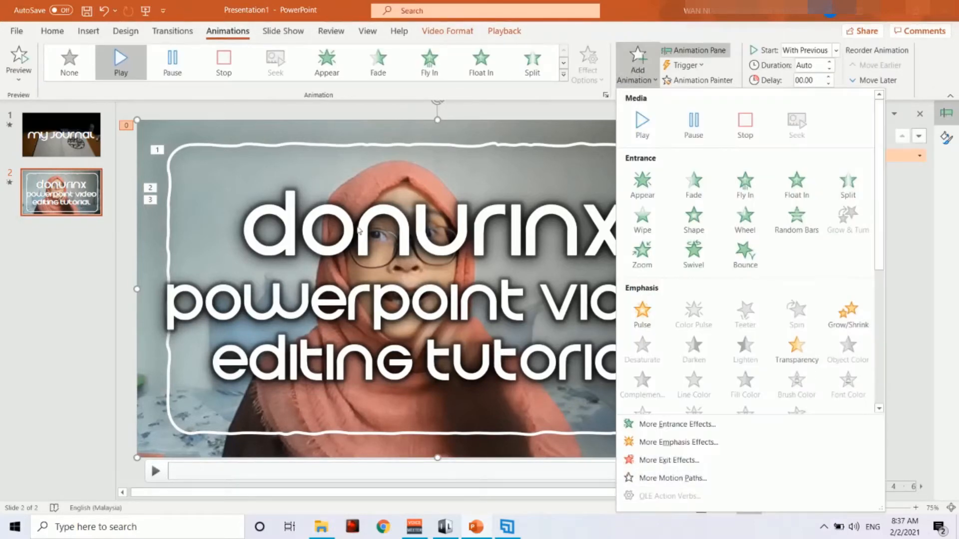
{"action": "left_click", "coordinate": [359, 231]}
{"action": "left_click", "coordinate": [359, 231]}
Step: Add a Fade exit animation to the white sketched frame, keeping its Split entrance animation
{"action": "left_click", "coordinate": [327, 144]}
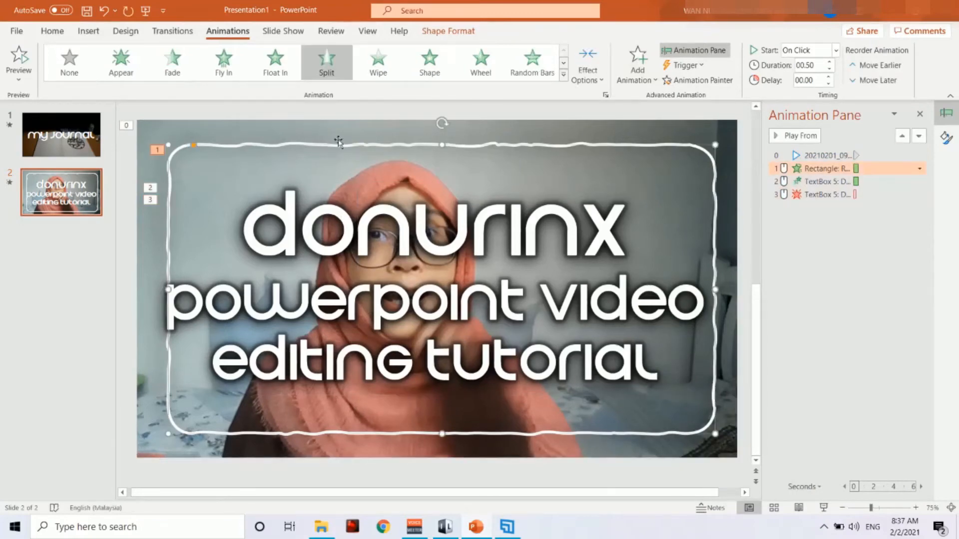
{"action": "left_click", "coordinate": [637, 65]}
{"action": "scroll", "coordinate": [657, 253], "scroll_direction": "down", "scroll_amount": 5}
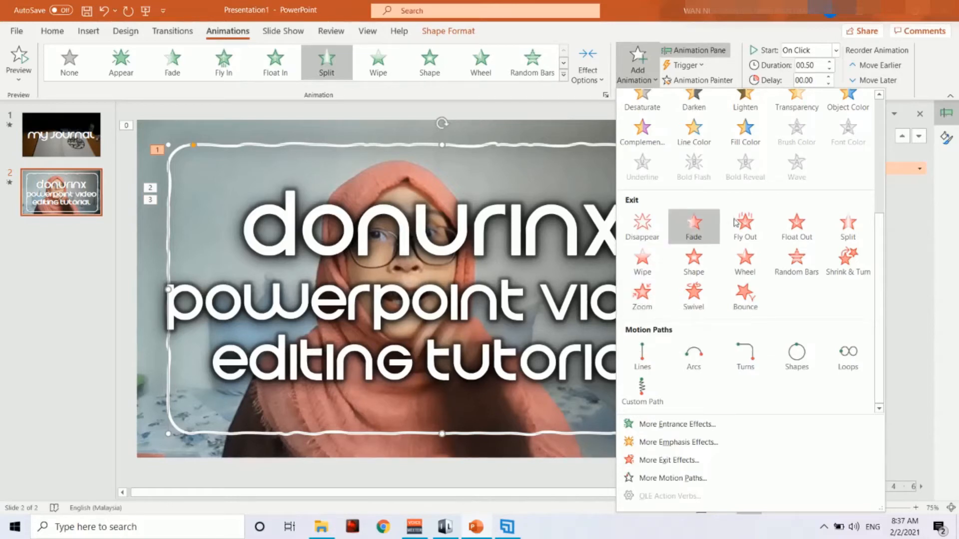
{"action": "left_click", "coordinate": [693, 230]}
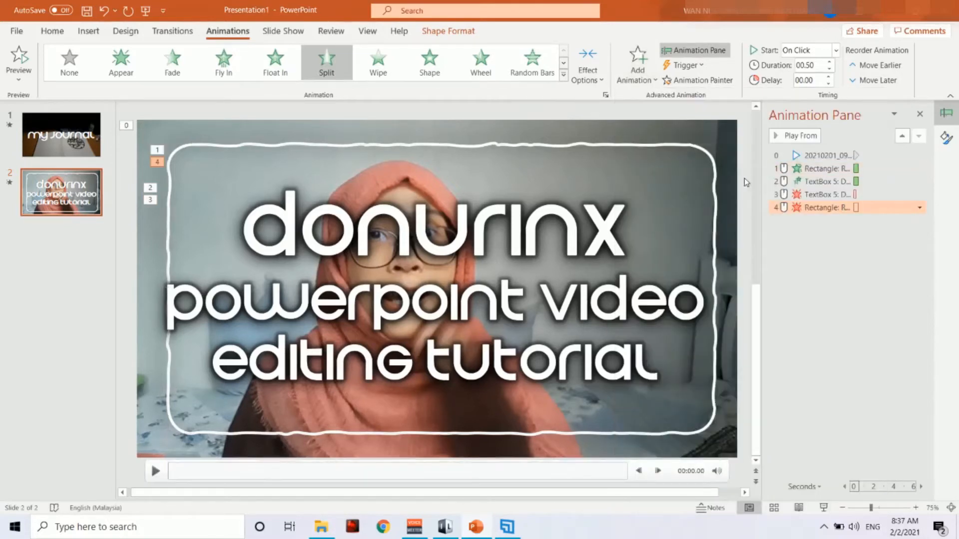
Step: Change the title text box's entrance animation from Float In to Zoom, leaving its exit animation in place
{"action": "left_click", "coordinate": [830, 180]}
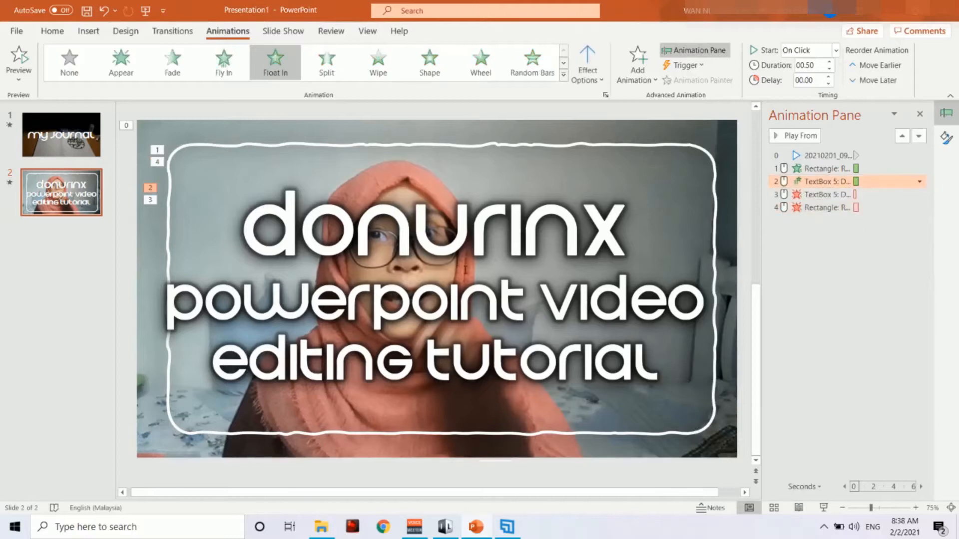
{"action": "left_click", "coordinate": [474, 195]}
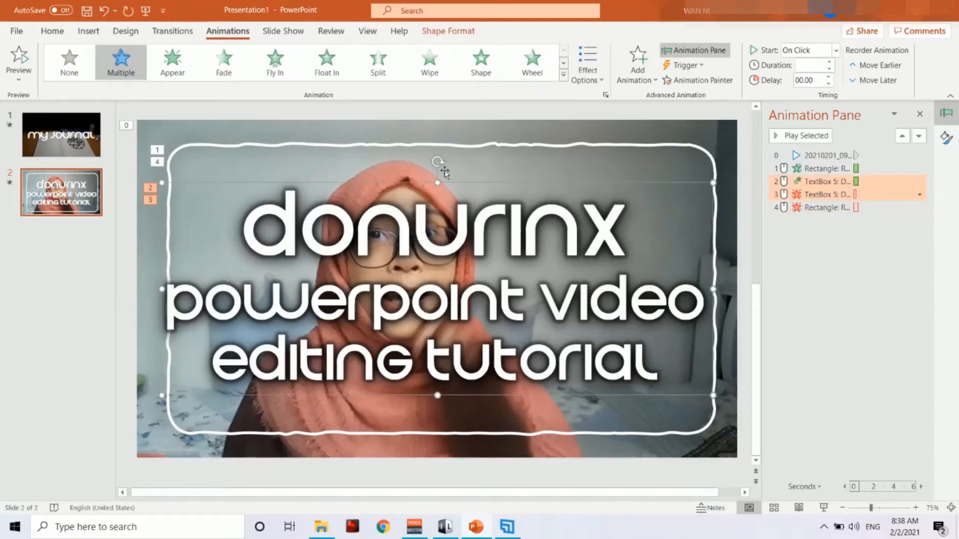
{"action": "left_click", "coordinate": [563, 75]}
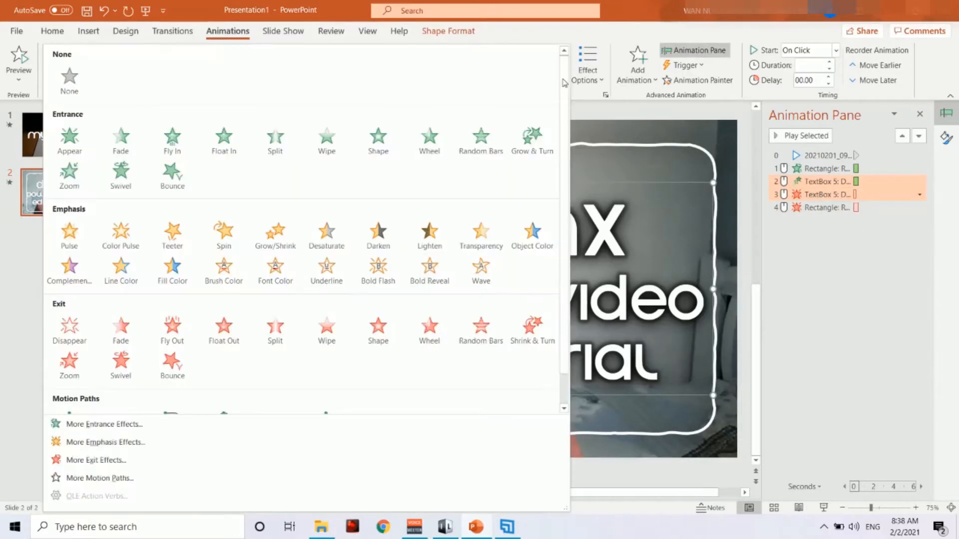
{"action": "left_click", "coordinate": [770, 207]}
{"action": "left_click", "coordinate": [815, 181]}
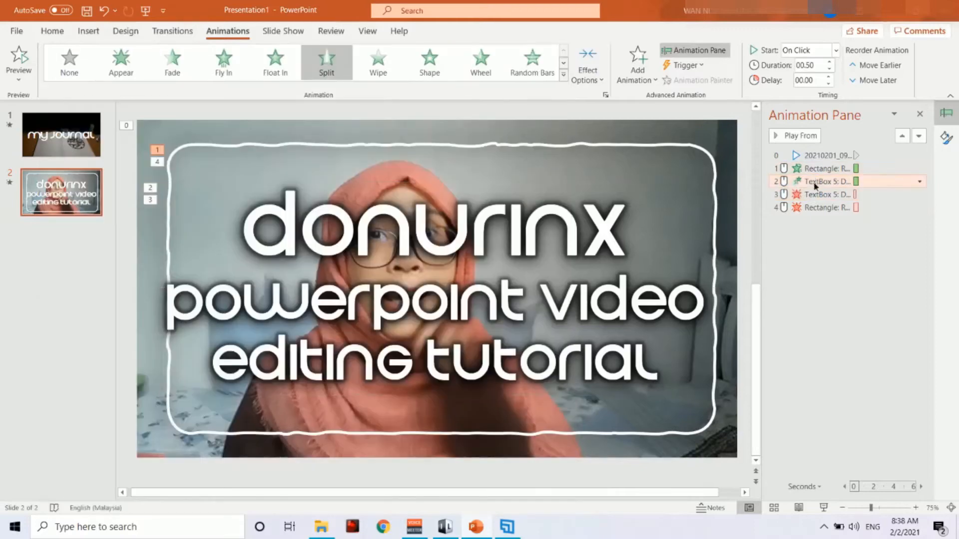
{"action": "left_click", "coordinate": [565, 75]}
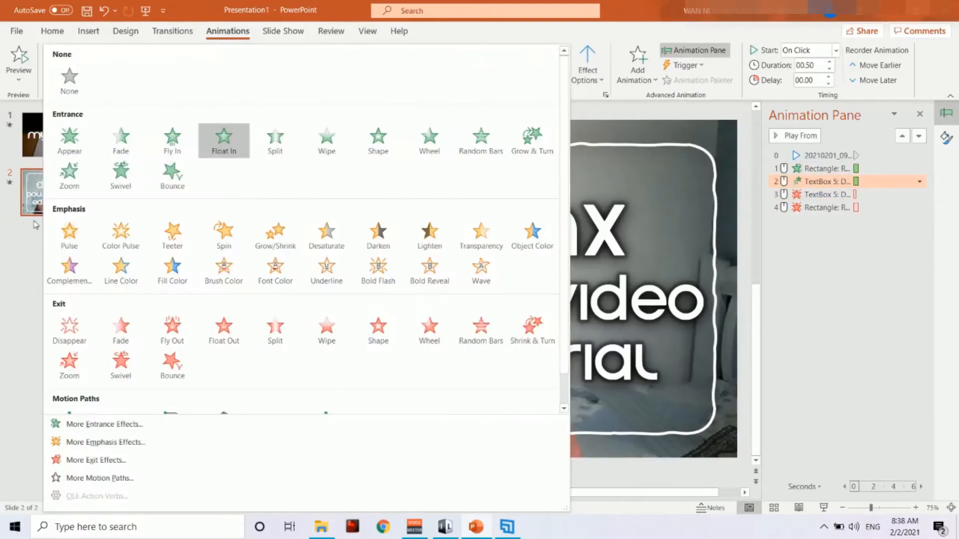
{"action": "left_click", "coordinate": [69, 172]}
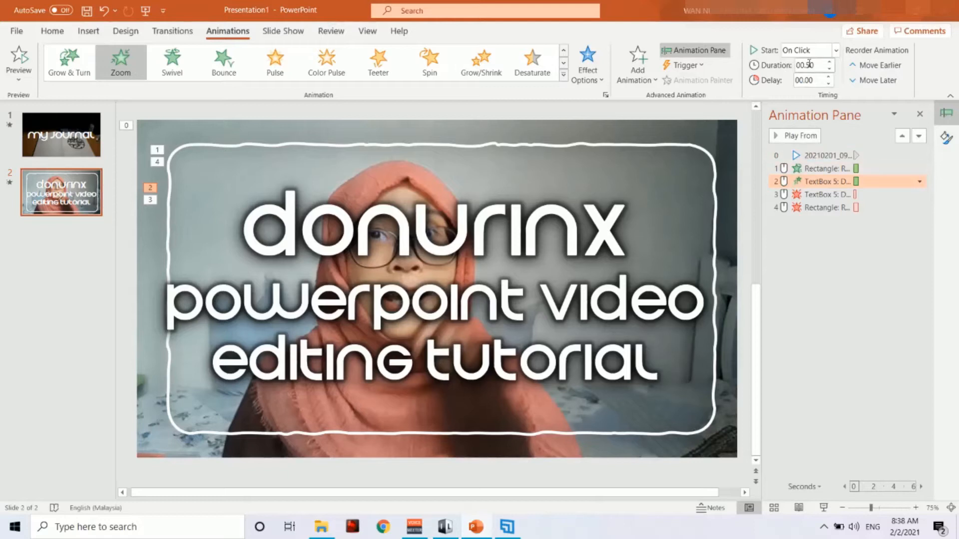
Step: Set the frame's and title's entrance durations to 0.25 seconds, and make the title's entrance start With Previous
{"action": "left_click", "coordinate": [812, 170], "text": "shift"}
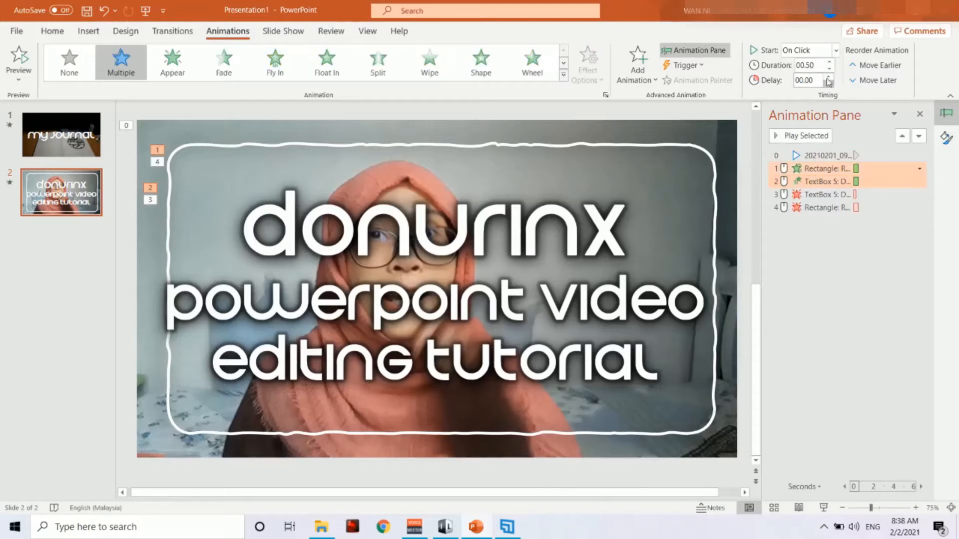
{"action": "left_click", "coordinate": [830, 70]}
{"action": "left_click", "coordinate": [813, 181]}
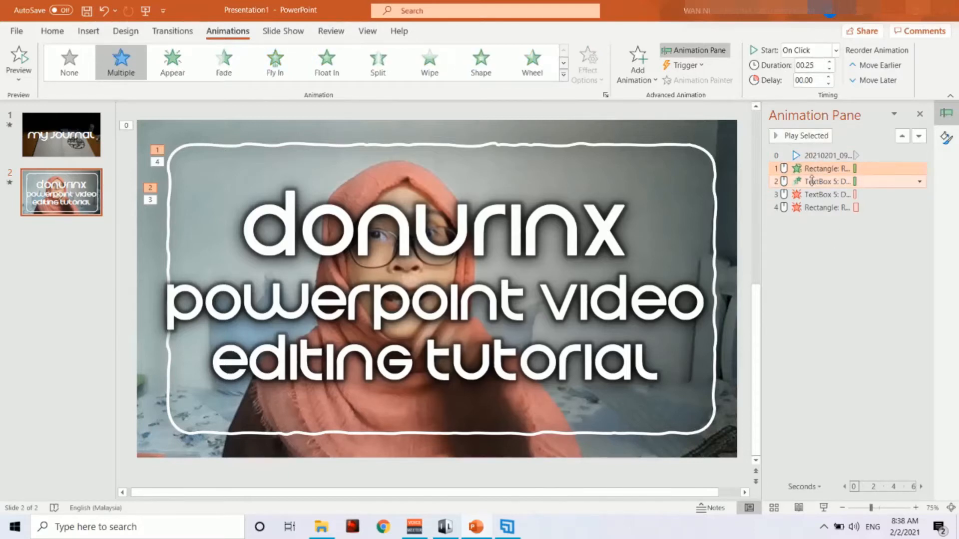
{"action": "left_click", "coordinate": [829, 54]}
{"action": "left_click", "coordinate": [805, 79]}
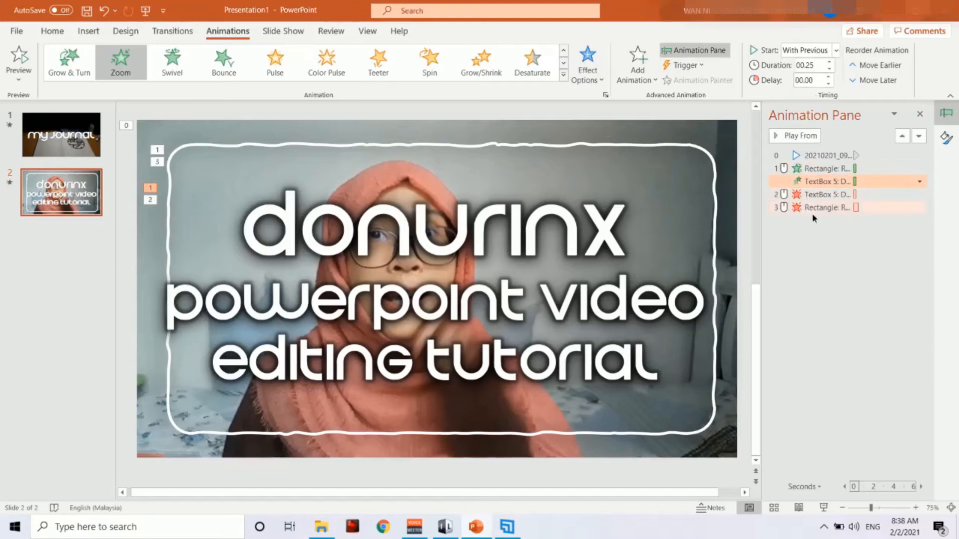
Step: Set the white sketched frame's Fade exit to a 0.25-second duration starting With Previous, and deselect it
{"action": "left_click", "coordinate": [812, 210]}
{"action": "left_click", "coordinate": [830, 71]}
{"action": "left_click", "coordinate": [836, 50]}
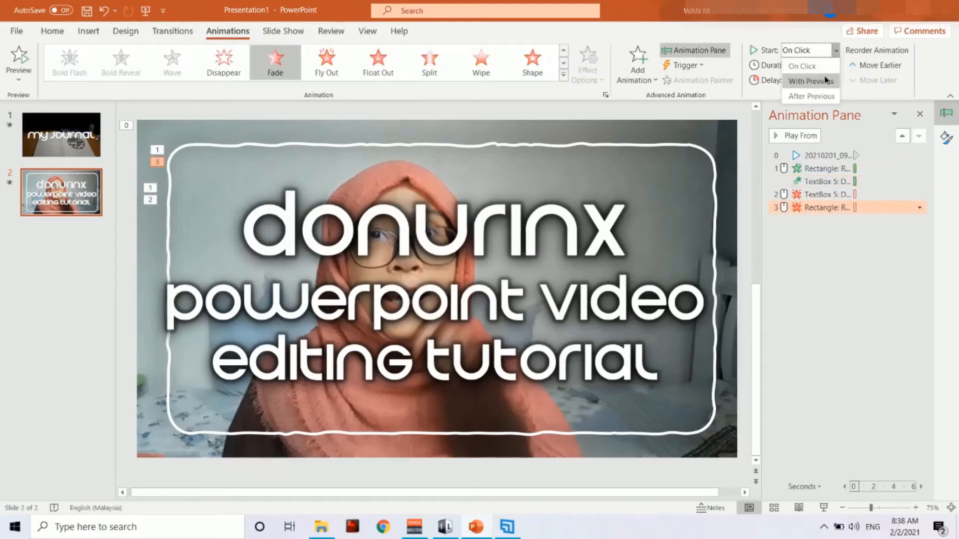
{"action": "left_click", "coordinate": [805, 79]}
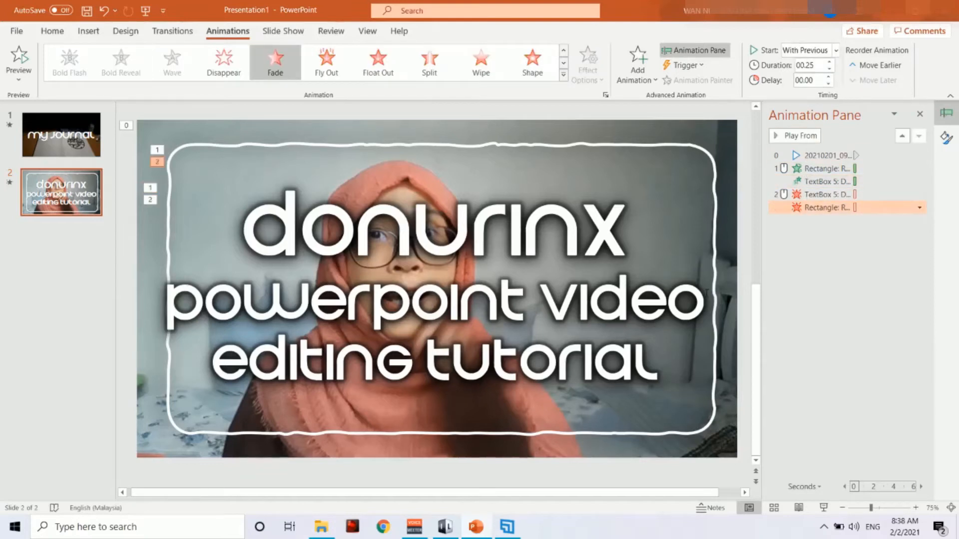
{"action": "left_click", "coordinate": [342, 113]}
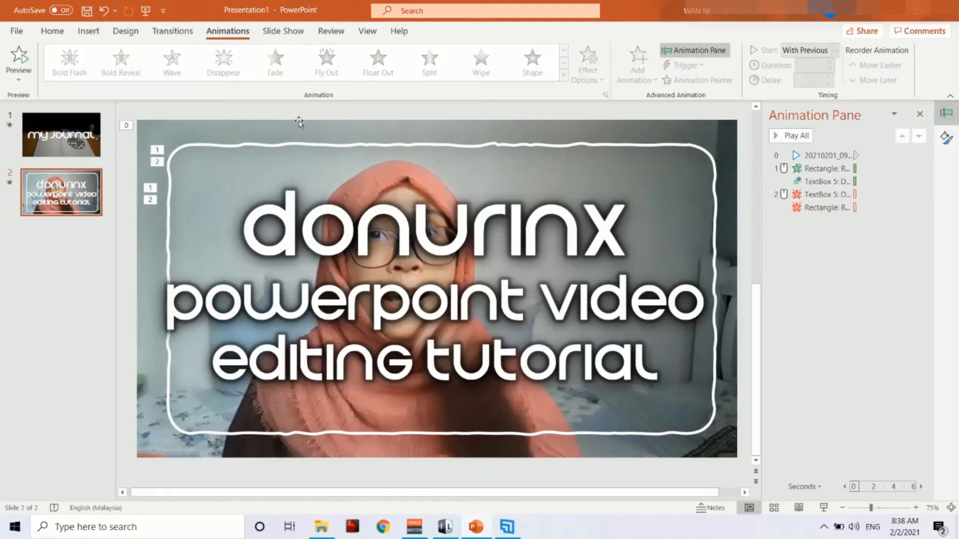
{"action": "left_click", "coordinate": [67, 142]}
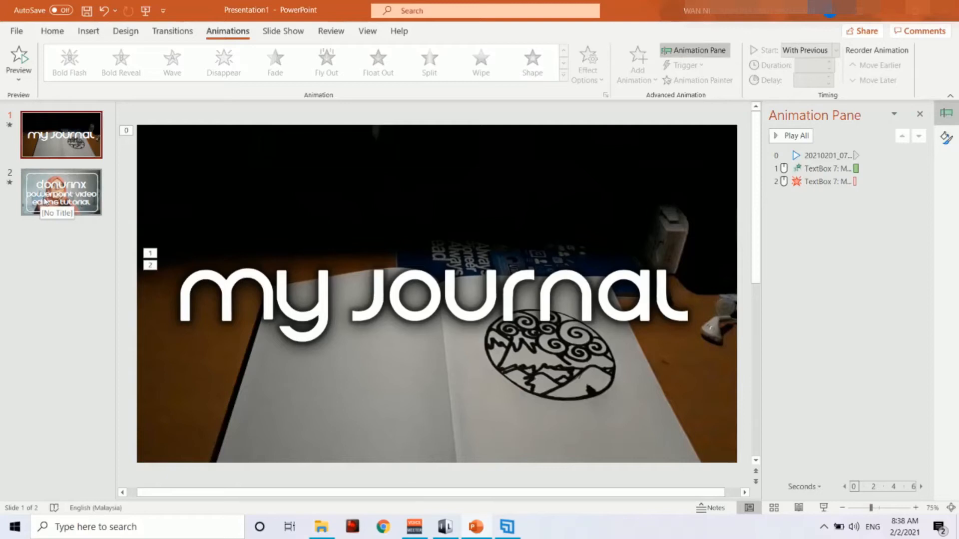
{"action": "left_click", "coordinate": [61, 203]}
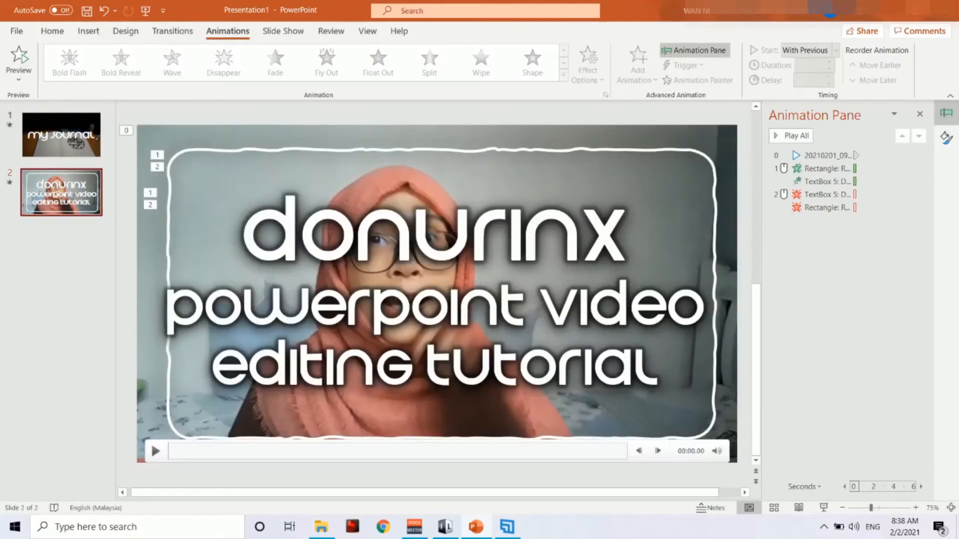
Step: Switch to File Explorer and open the PNG FILES folder inside Downloads
{"action": "left_click", "coordinate": [322, 526]}
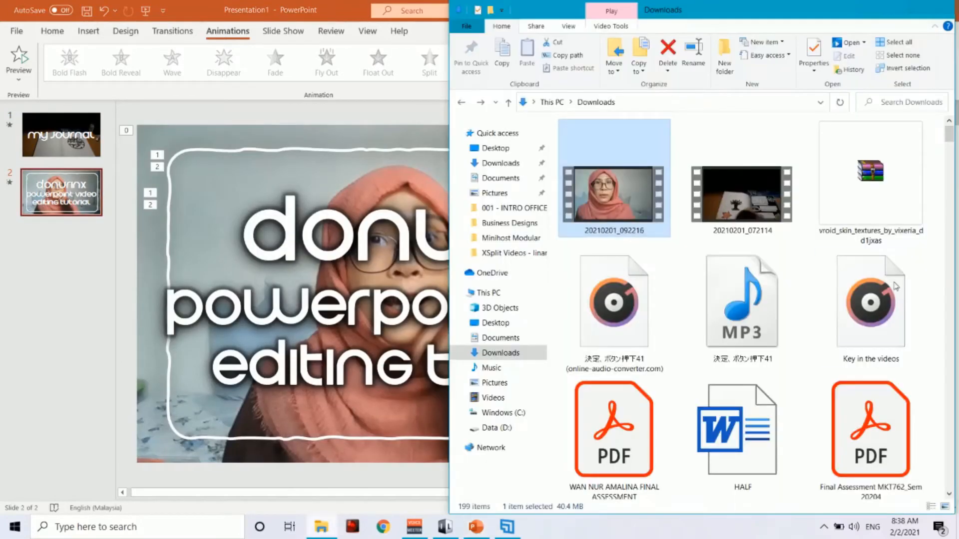
{"action": "left_click_drag", "start_coordinate": [955, 135], "coordinate": [952, 473]}
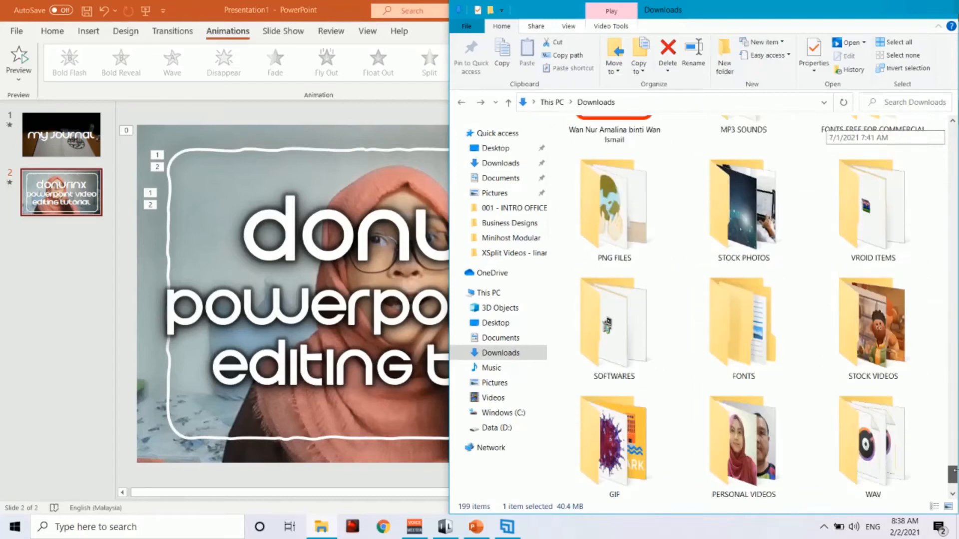
{"action": "double_click", "coordinate": [614, 210]}
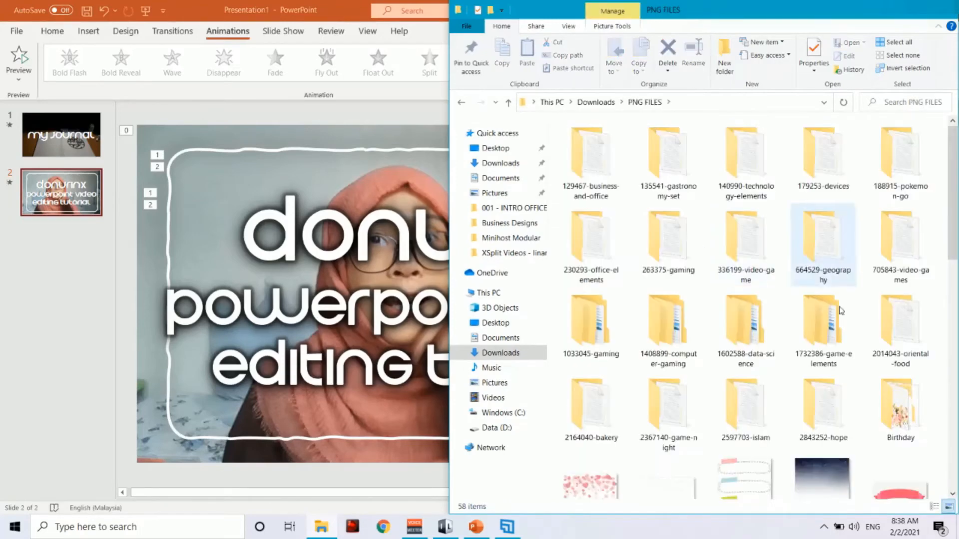
Step: Find and copy the "guitar trex" image in the PNG FILES folder, and switch back to slide 2 in PowerPoint
{"action": "scroll", "coordinate": [841, 311], "scroll_direction": "down", "scroll_amount": 10}
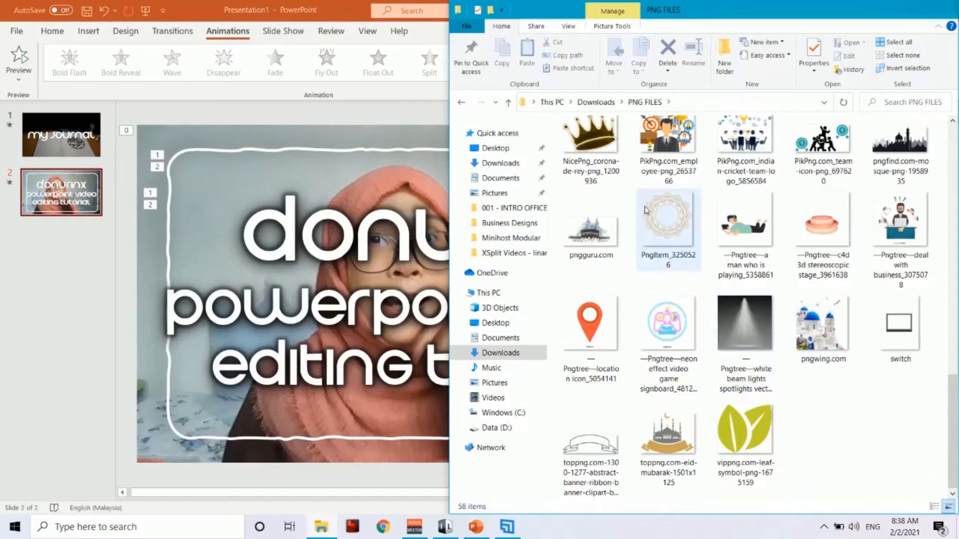
{"action": "scroll", "coordinate": [844, 257], "scroll_direction": "up", "scroll_amount": 2}
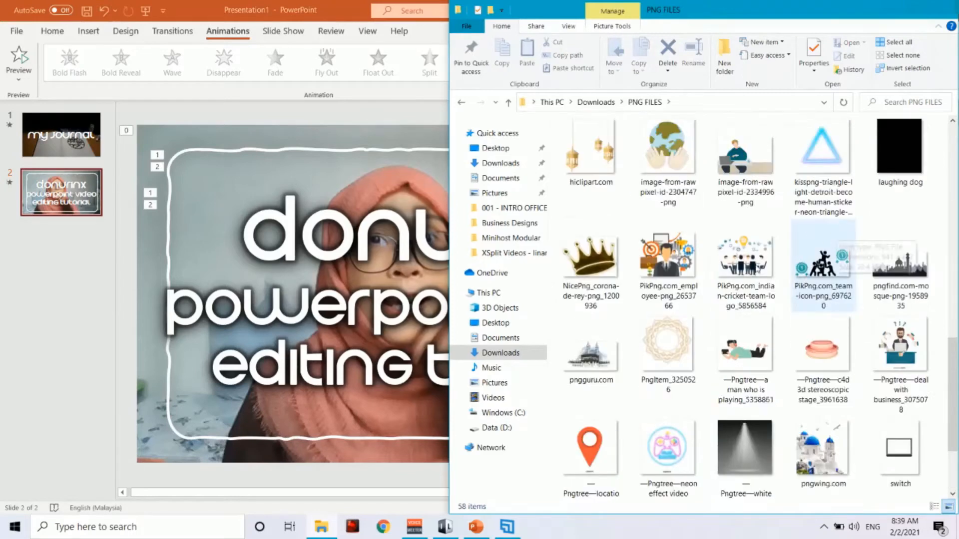
{"action": "scroll", "coordinate": [799, 260], "scroll_direction": "up", "scroll_amount": 4}
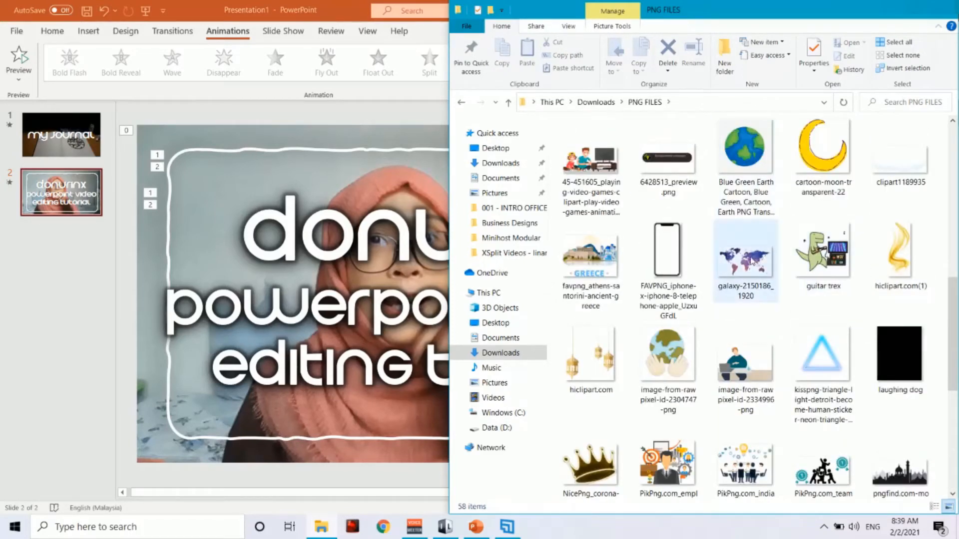
{"action": "left_click", "coordinate": [808, 252]}
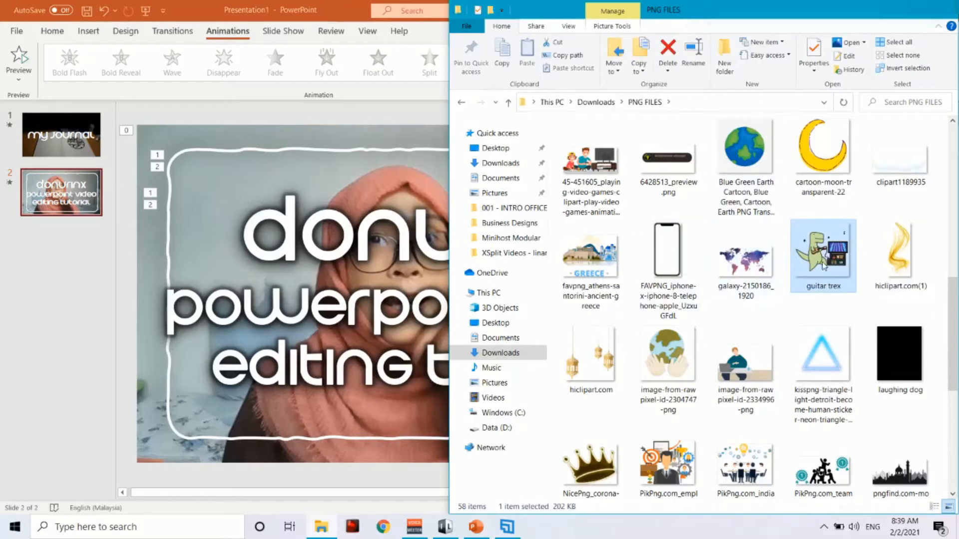
{"action": "key", "text": "ctrl+c"}
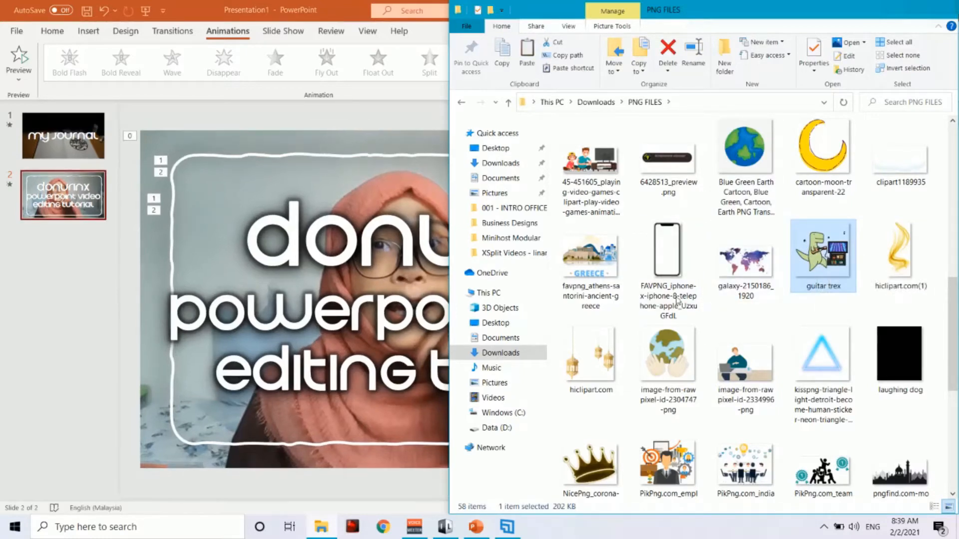
{"action": "scroll", "coordinate": [749, 309], "scroll_direction": "up", "scroll_amount": 5}
{"action": "left_click", "coordinate": [274, 121]}
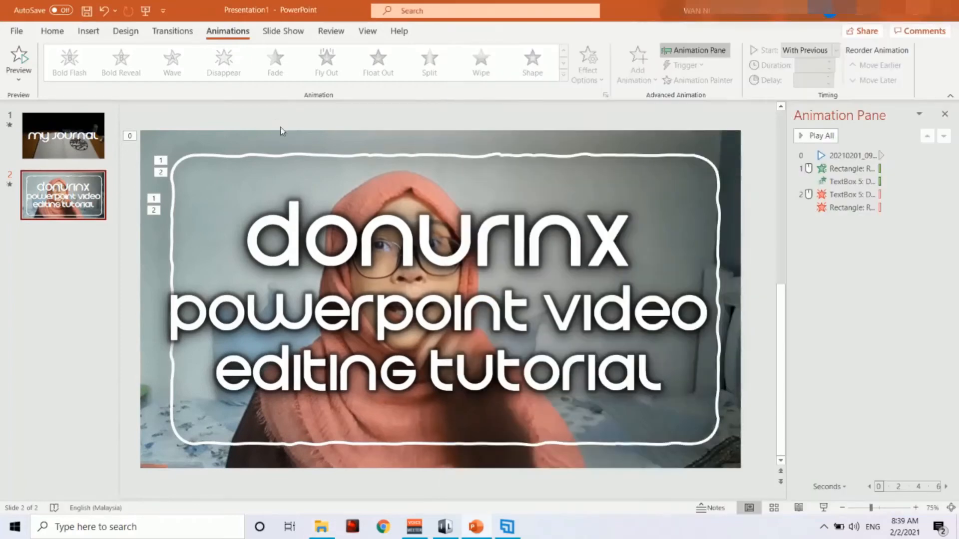